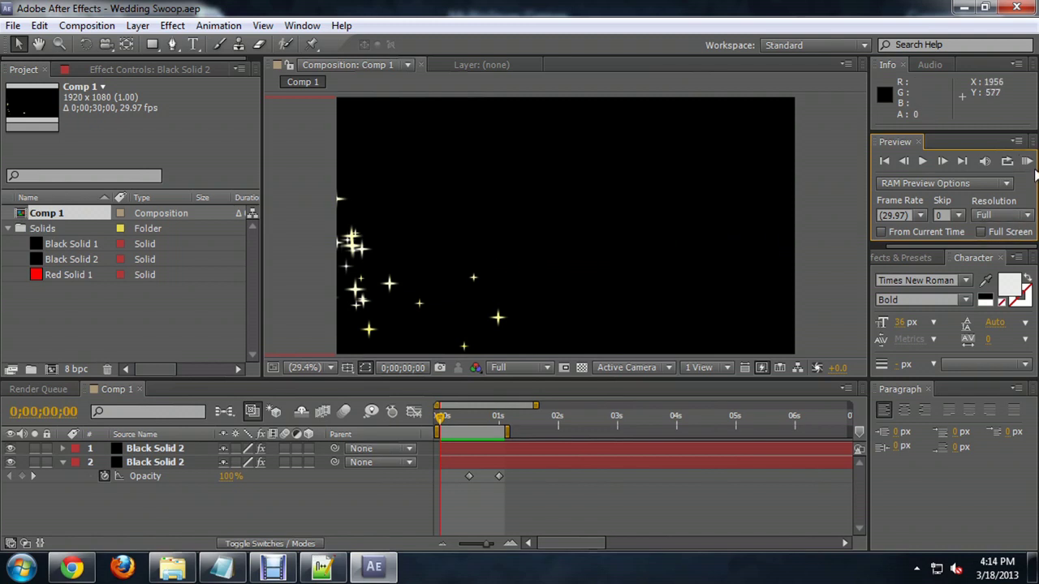
Step: Preview the existing swoop animation, then scrub it to frame 16
{"action": "left_click", "coordinate": [1026, 161]}
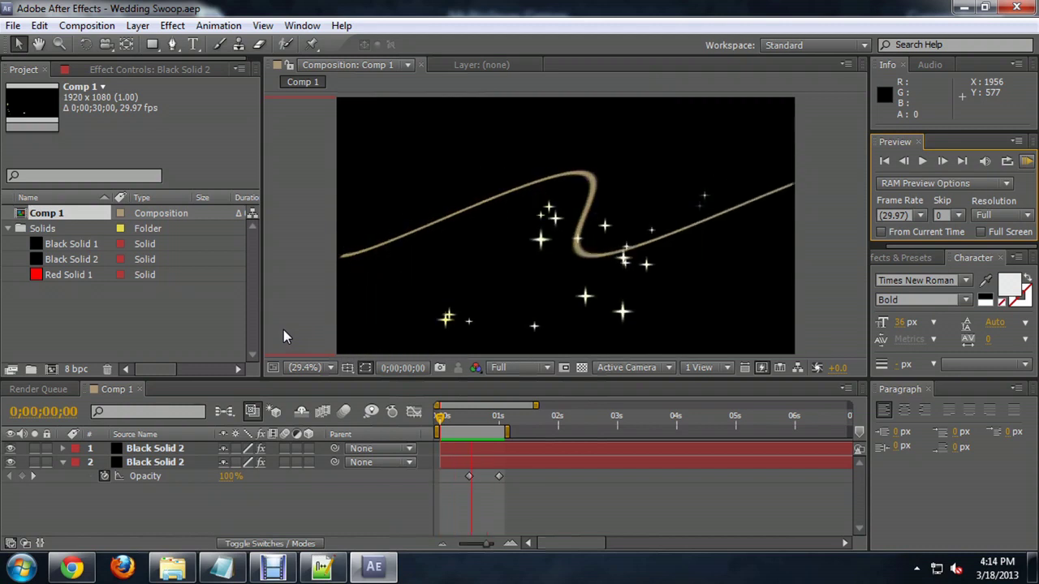
{"action": "key", "text": "space"}
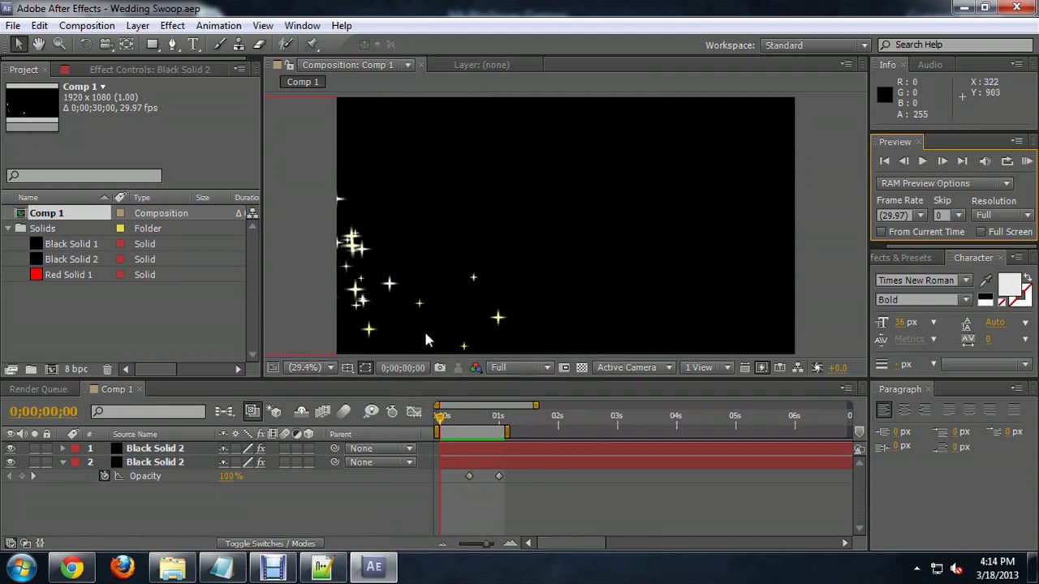
{"action": "left_click_drag", "start_coordinate": [434, 418], "coordinate": [472, 417]}
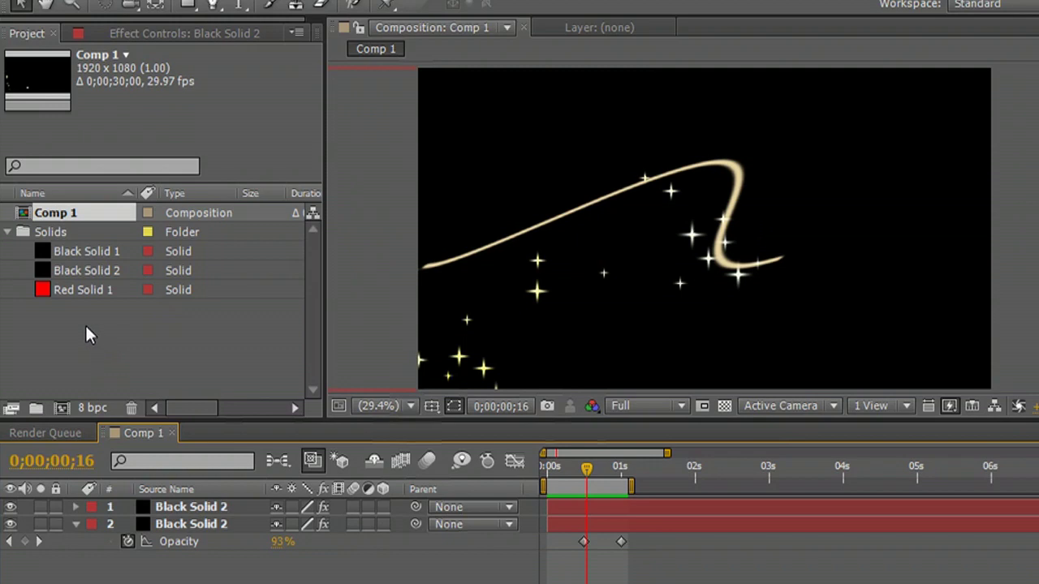
Step: Create a new composition, Comp 2, with the default 1920×1080 settings
{"action": "right_click", "coordinate": [86, 344]}
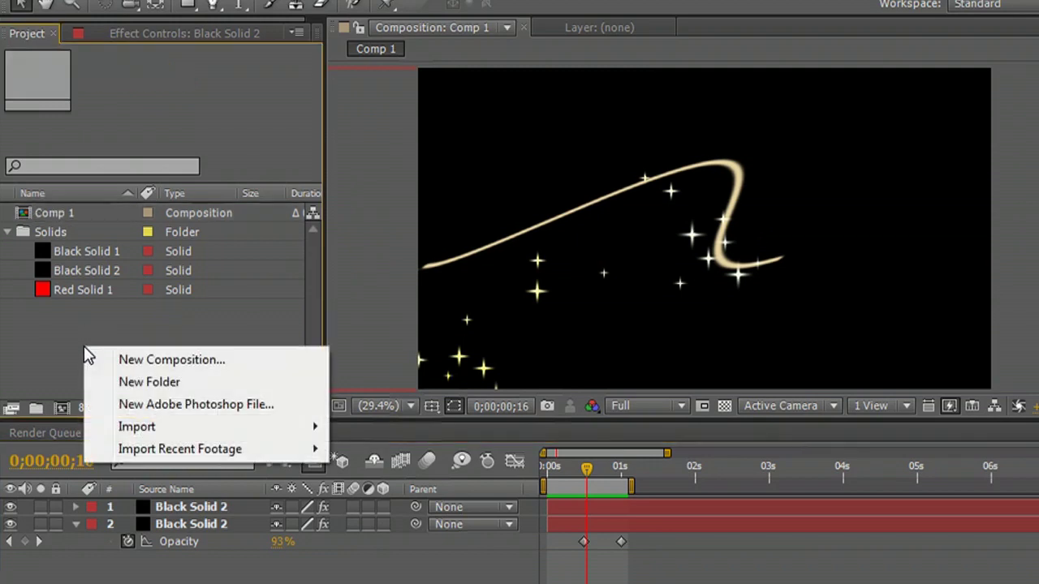
{"action": "left_click", "coordinate": [171, 358]}
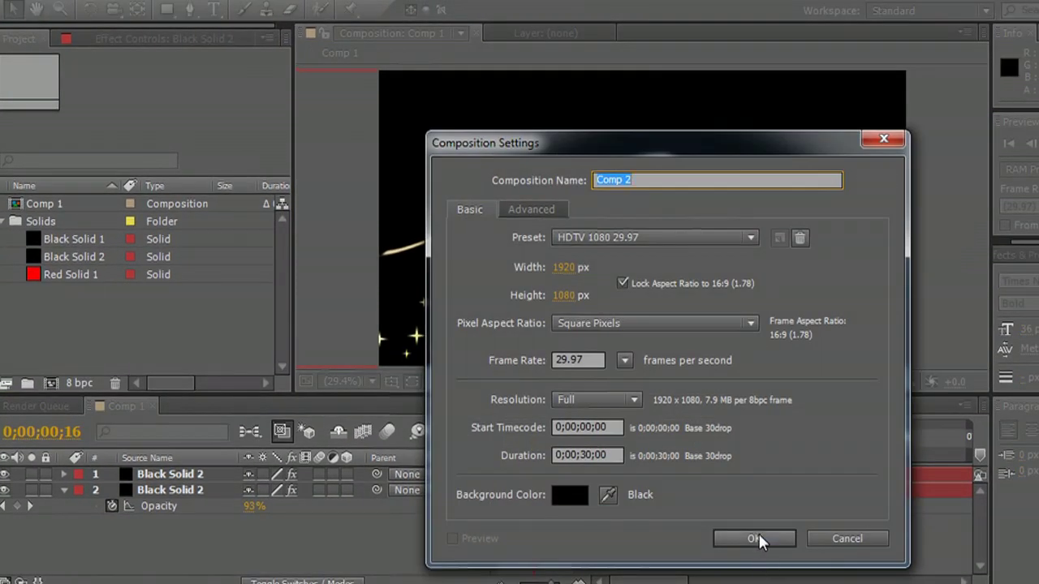
{"action": "left_click", "coordinate": [758, 537]}
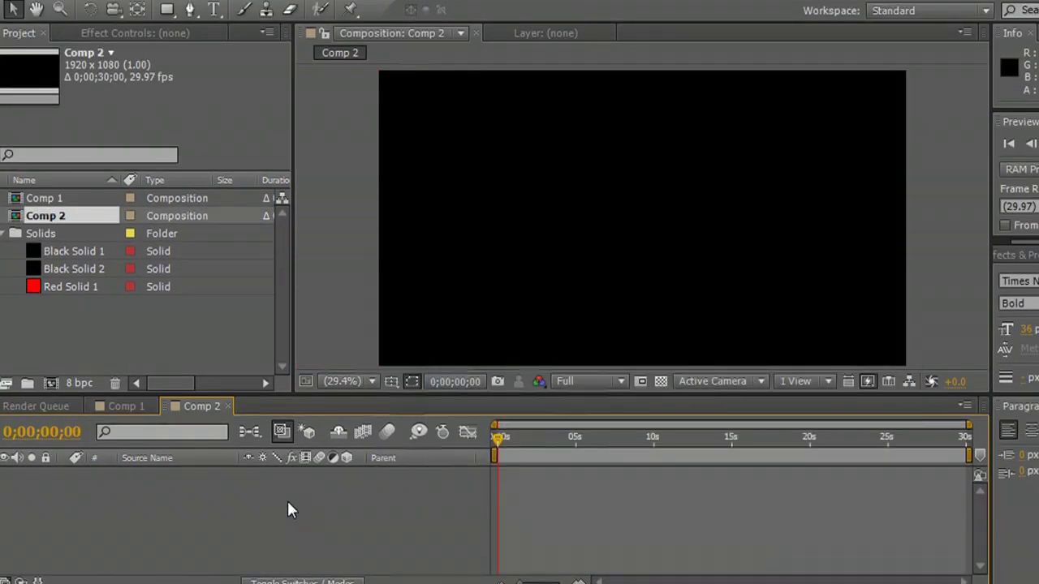
Step: Add a full-frame solid layer with colour 000000, named Black Solid 3
{"action": "key", "text": "ctrl+y"}
{"action": "left_click", "coordinate": [662, 434]}
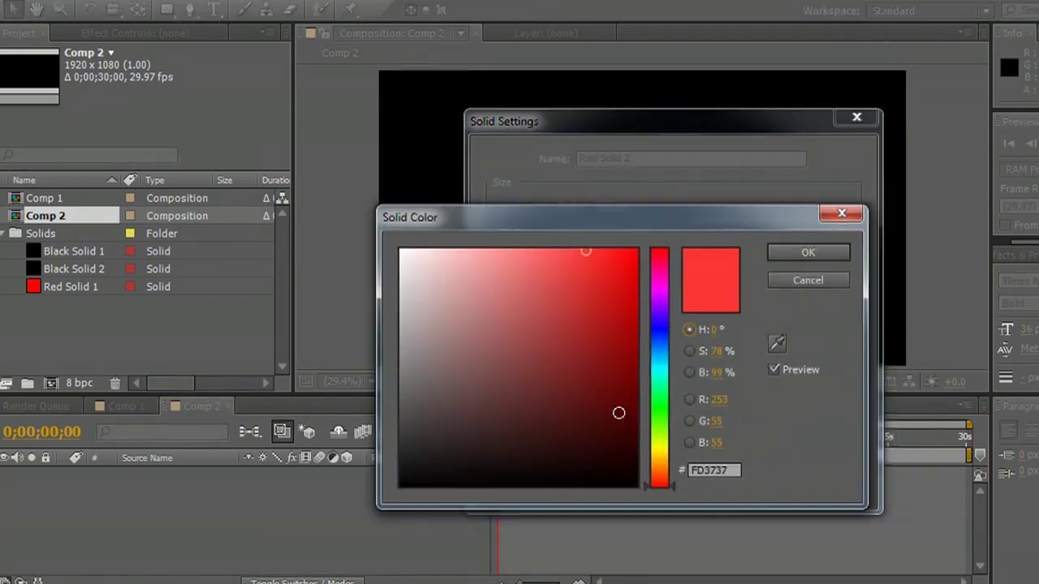
{"action": "type", "text": "000000"}
{"action": "left_click", "coordinate": [808, 259]}
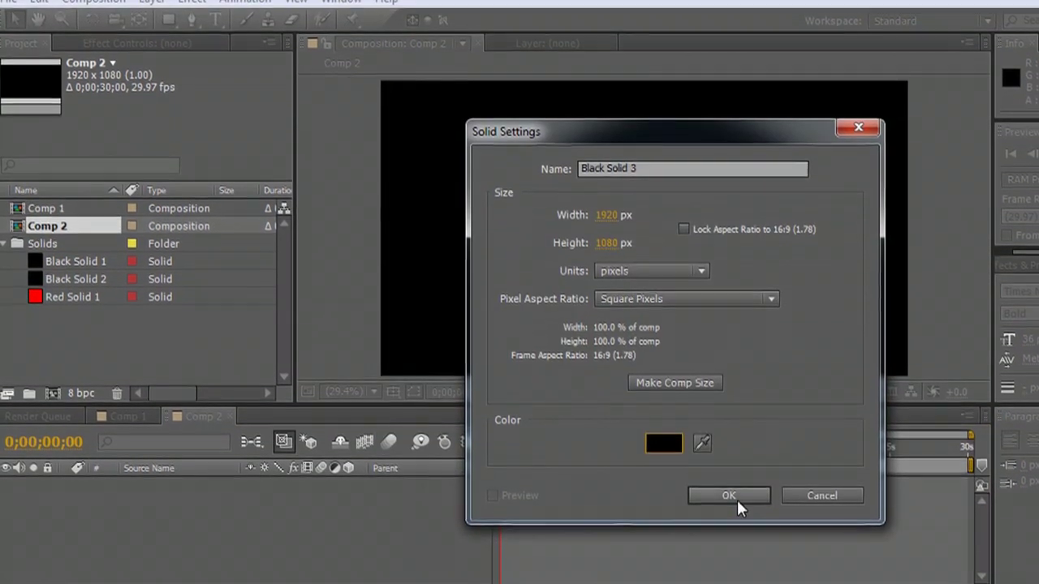
{"action": "left_click", "coordinate": [728, 480]}
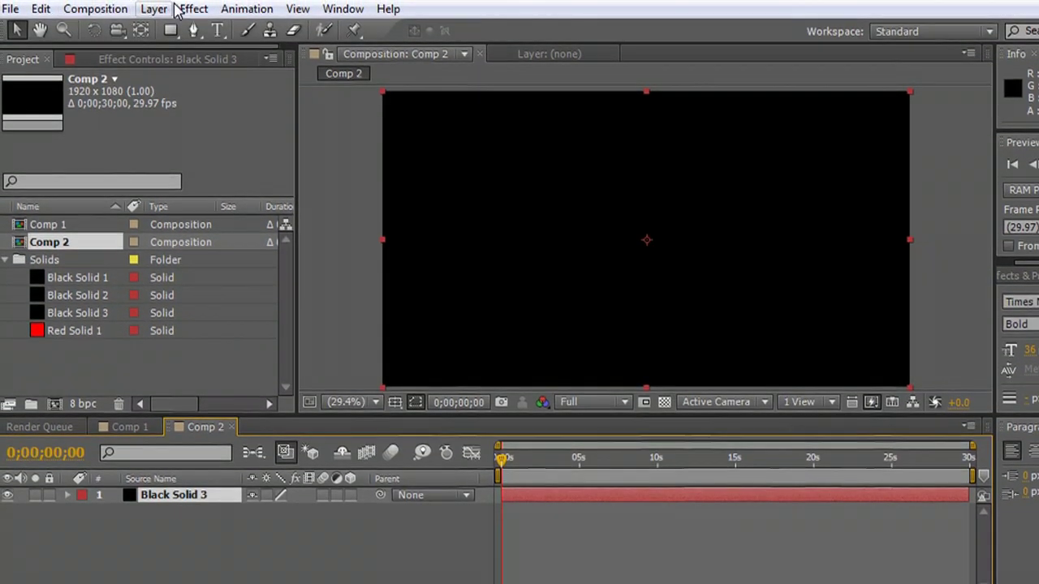
{"action": "left_click", "coordinate": [181, 10]}
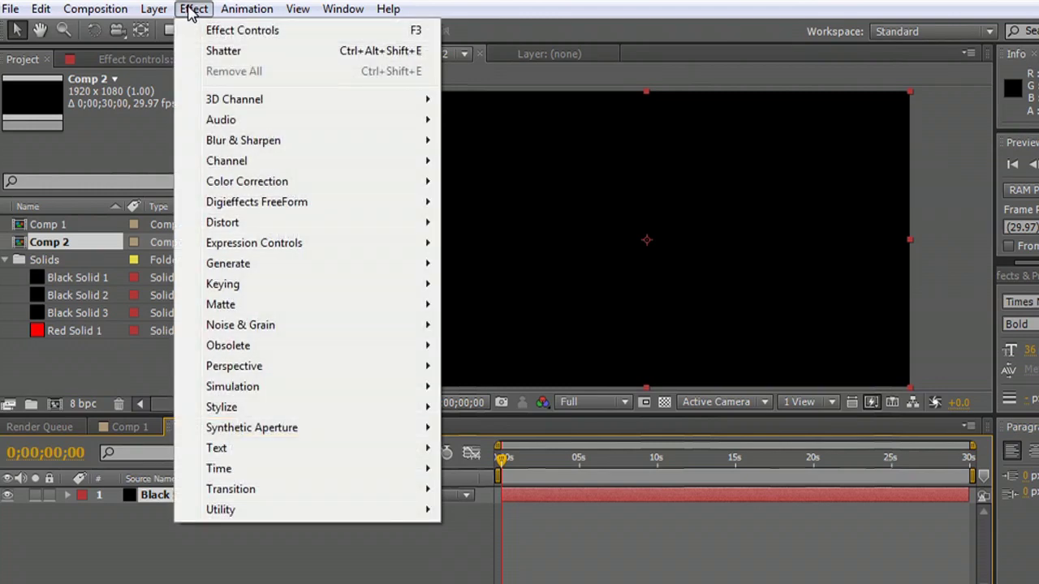
{"action": "left_click", "coordinate": [190, 11]}
Step: Use the Pen tool to draw a three-point Bezier mask on Black Solid 3: left point, curved peak, smoothed right end
{"action": "left_click", "coordinate": [193, 30]}
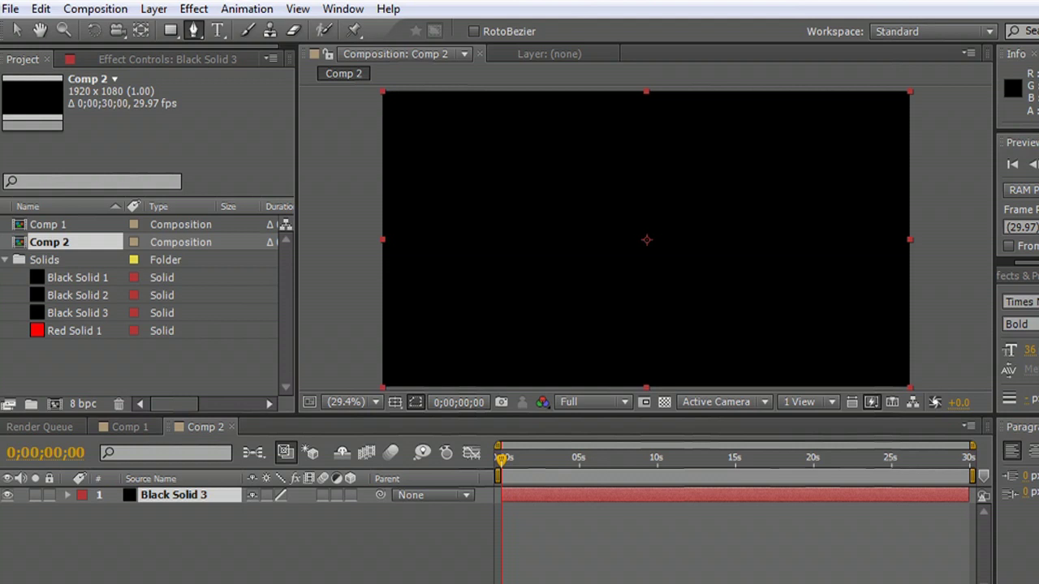
{"action": "left_click", "coordinate": [414, 293]}
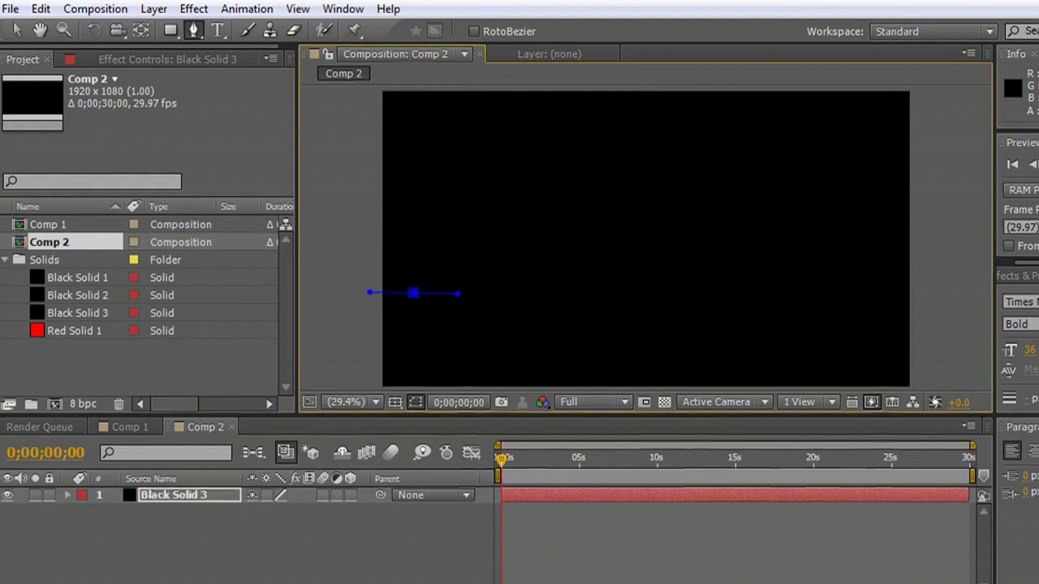
{"action": "left_click_drag", "start_coordinate": [599, 153], "coordinate": [677, 152]}
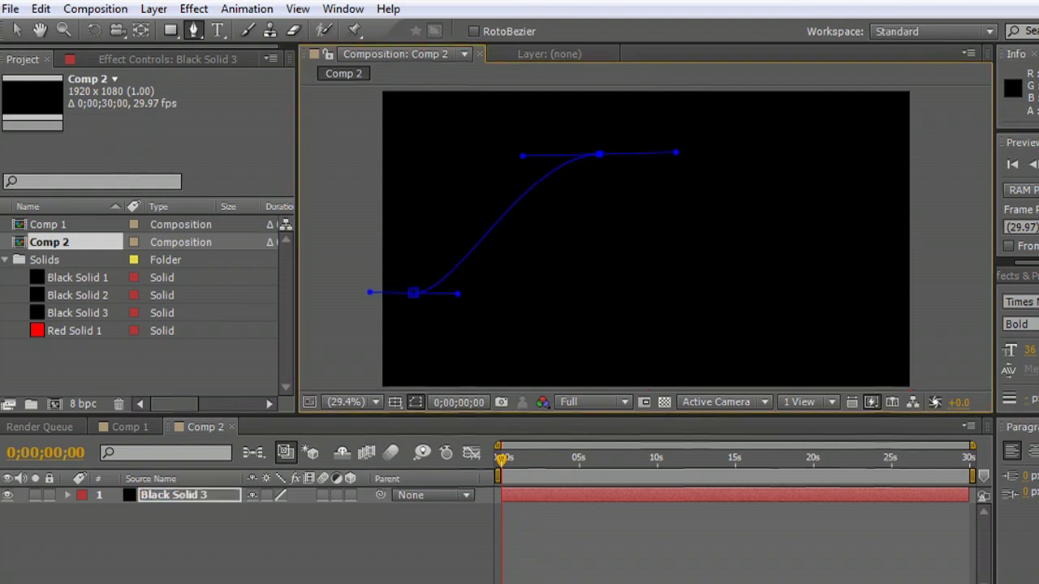
{"action": "left_click", "coordinate": [767, 290]}
{"action": "left_click_drag", "start_coordinate": [774, 290], "coordinate": [856, 293]}
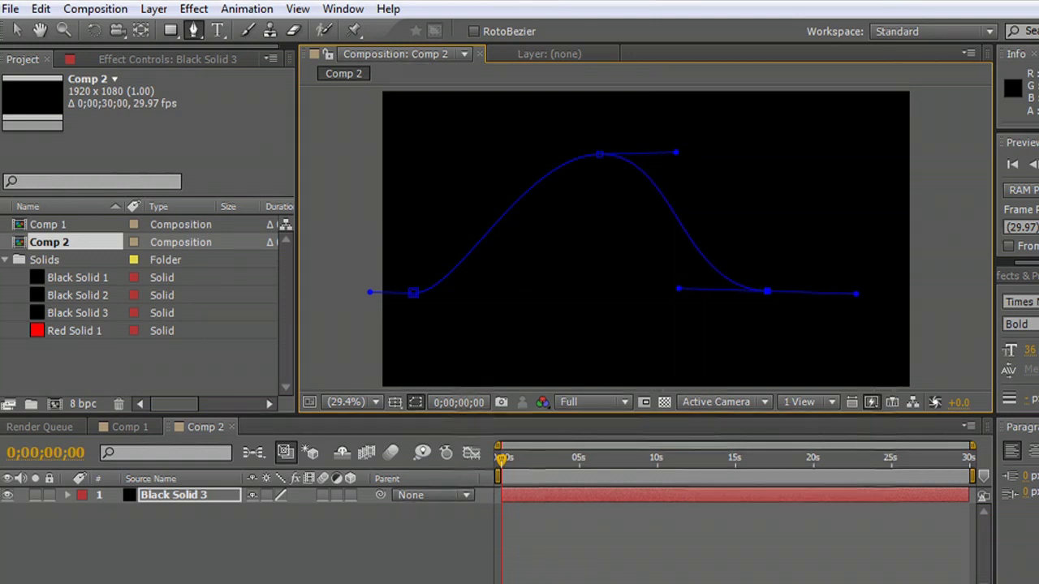
Step: Return to the Selection tool, select Black Solid 3, and apply Generate > Stroke
{"action": "left_click", "coordinate": [16, 30]}
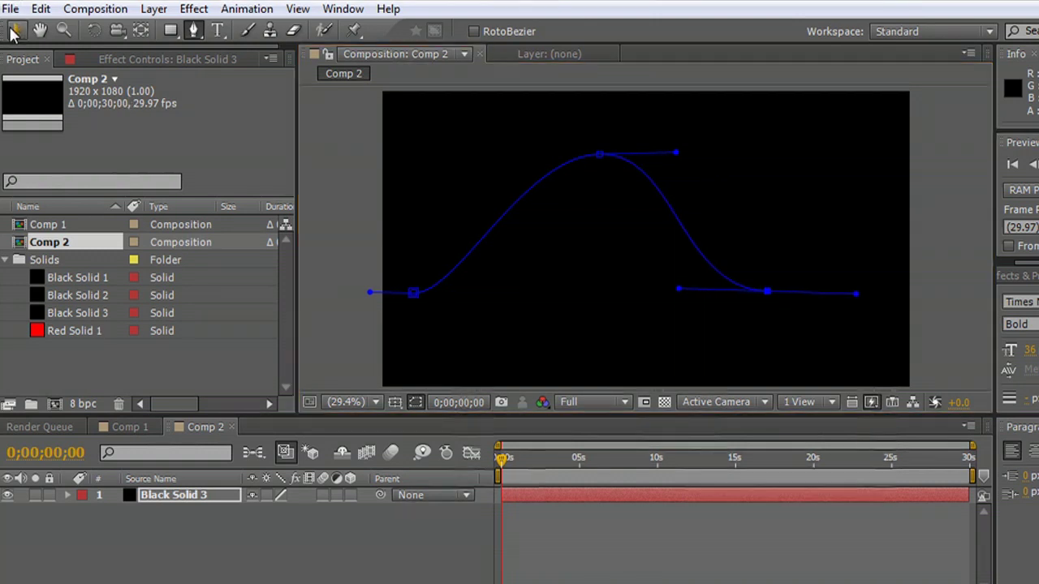
{"action": "left_click", "coordinate": [194, 9]}
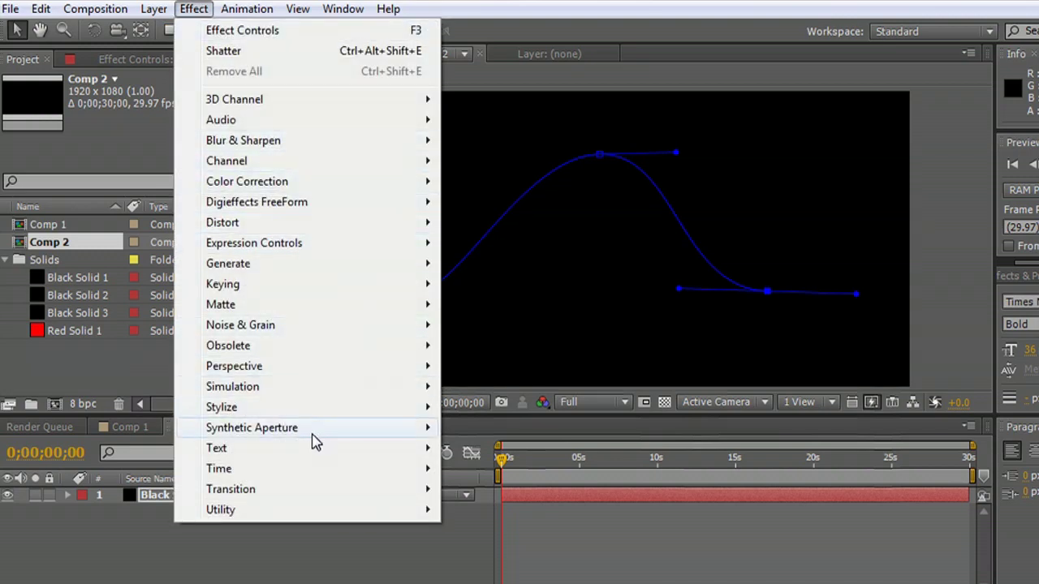
{"action": "mouse_move", "coordinate": [413, 419]}
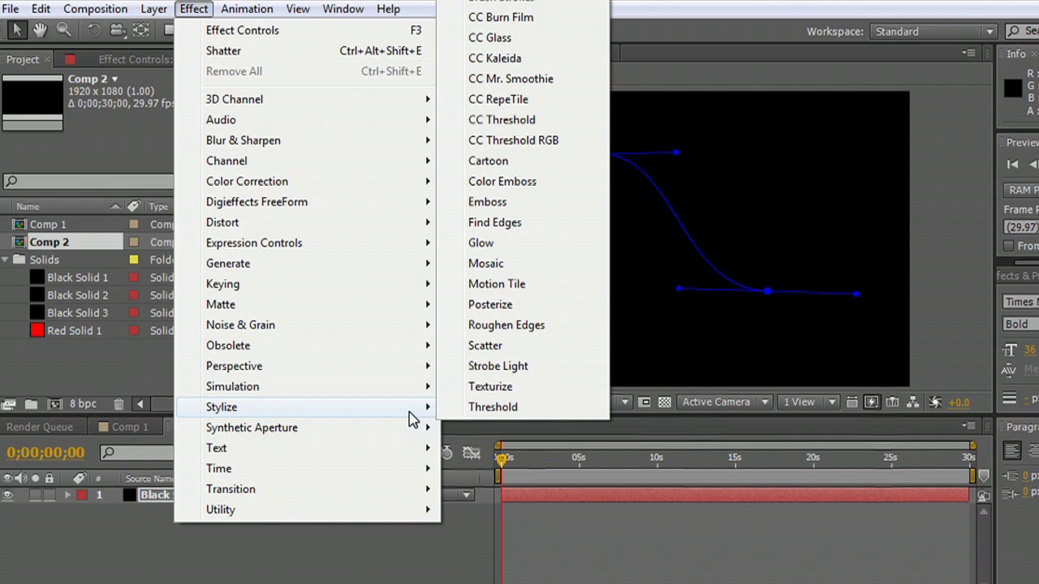
{"action": "mouse_move", "coordinate": [400, 400]}
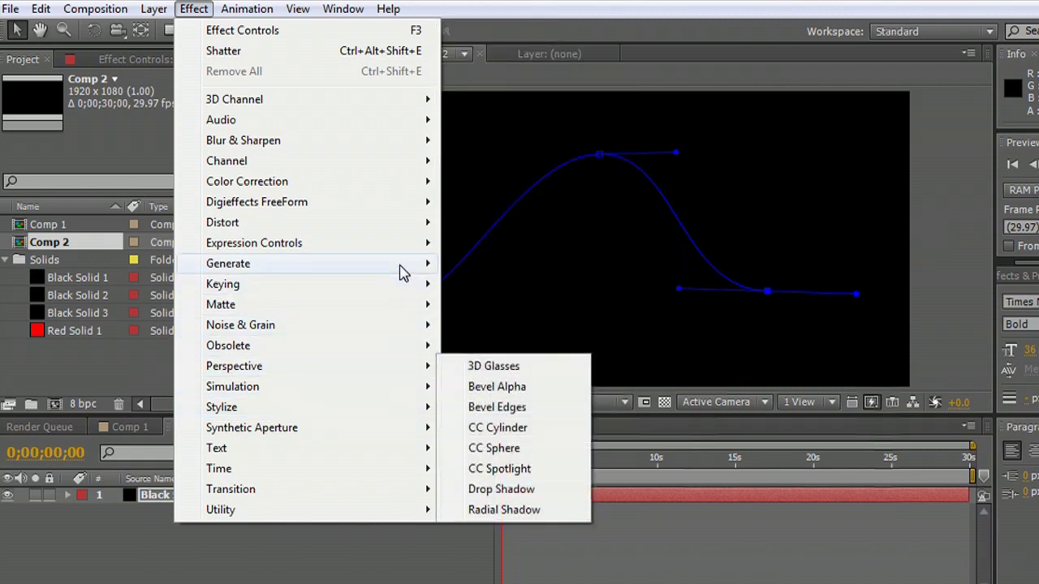
{"action": "mouse_move", "coordinate": [403, 265]}
{"action": "left_click", "coordinate": [236, 532]}
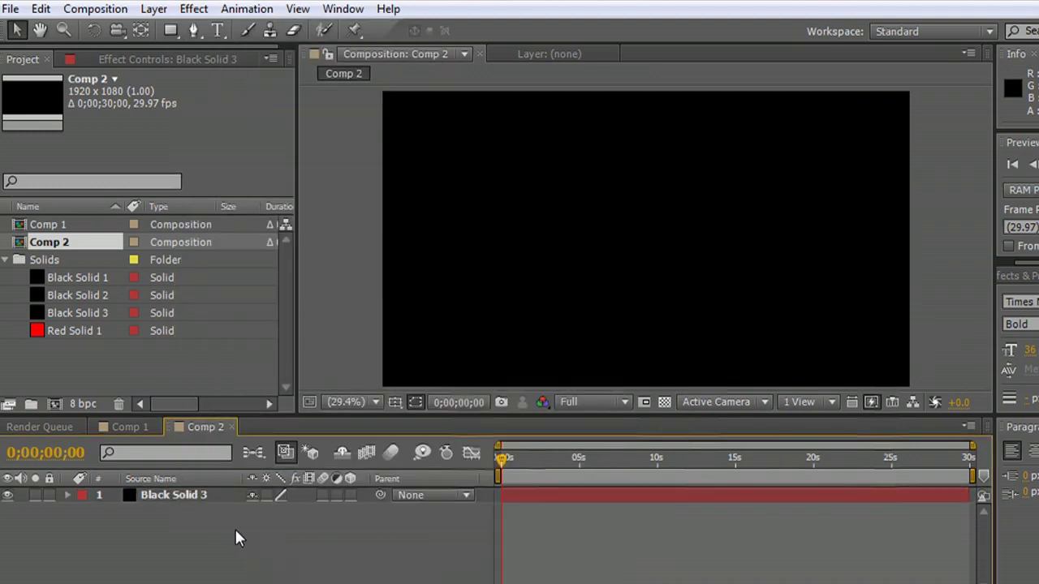
{"action": "left_click", "coordinate": [208, 495]}
{"action": "left_click", "coordinate": [190, 9]}
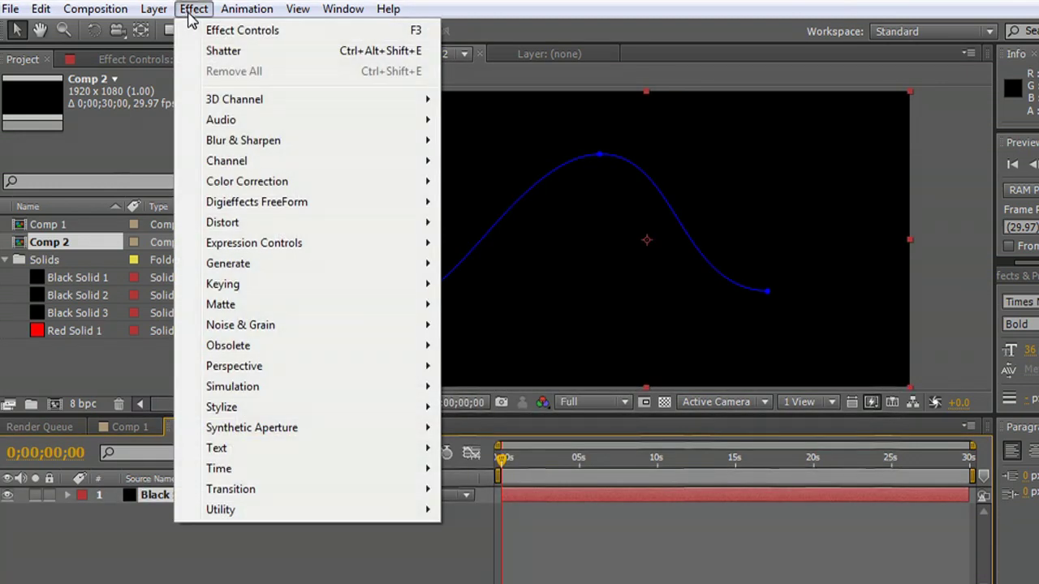
{"action": "mouse_move", "coordinate": [395, 273]}
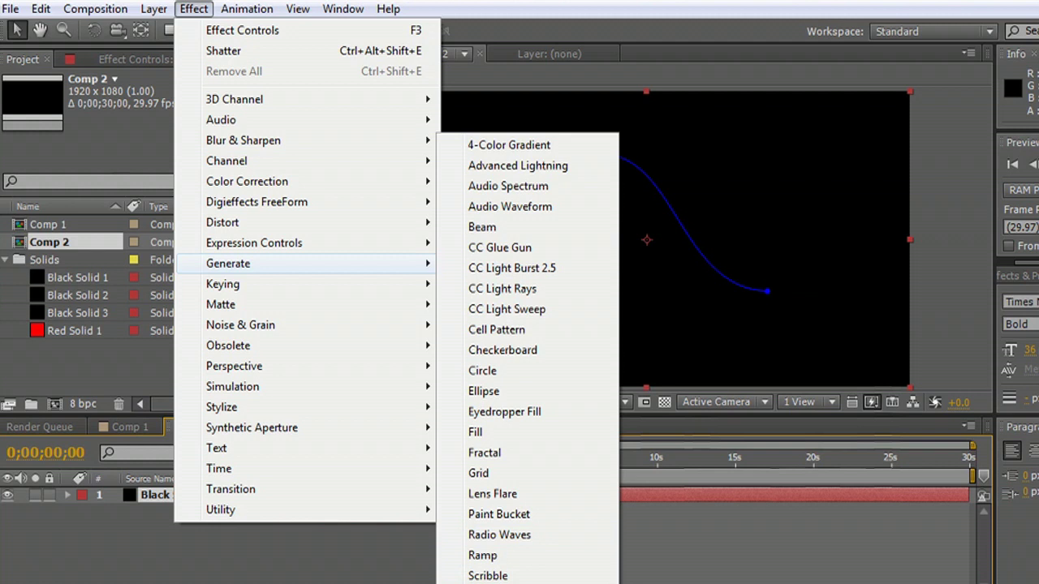
{"action": "left_click", "coordinate": [560, 581]}
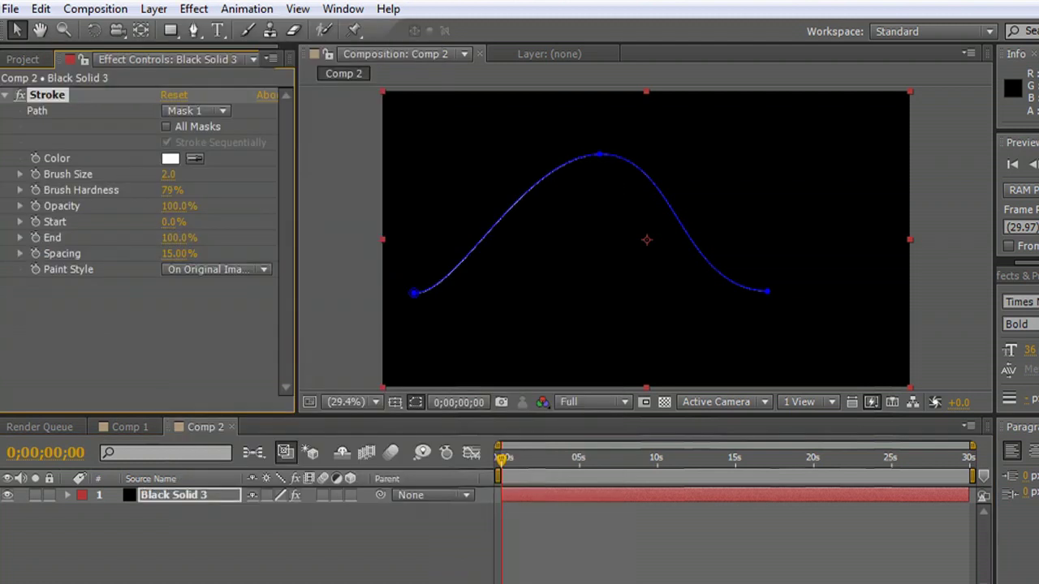
Step: Set the Stroke path to Mask 1, brush size to about 19.4, and brush hardness to 0%
{"action": "left_click", "coordinate": [222, 113]}
{"action": "left_click", "coordinate": [227, 160]}
{"action": "left_click_drag", "start_coordinate": [168, 174], "coordinate": [219, 174]}
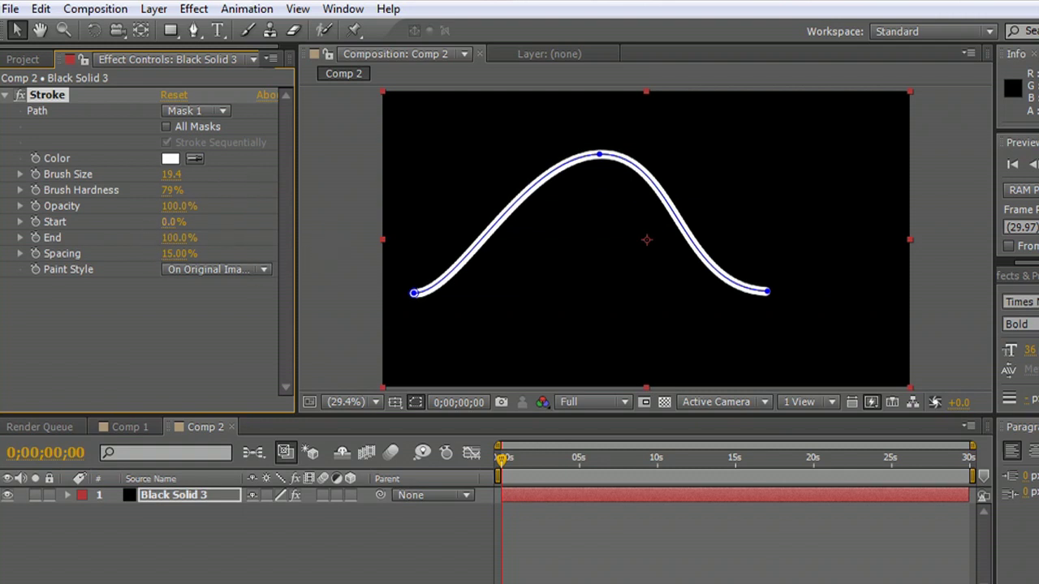
{"action": "mouse_move", "coordinate": [175, 222]}
{"action": "left_mouse_down"}
{"action": "mouse_move", "coordinate": [217, 222]}
{"action": "mouse_move", "coordinate": [120, 237]}
{"action": "mouse_move", "coordinate": [178, 237]}
{"action": "mouse_move", "coordinate": [98, 237]}
{"action": "mouse_move", "coordinate": [179, 237]}
{"action": "mouse_move", "coordinate": [138, 237]}
{"action": "mouse_move", "coordinate": [257, 254]}
{"action": "left_mouse_up"}
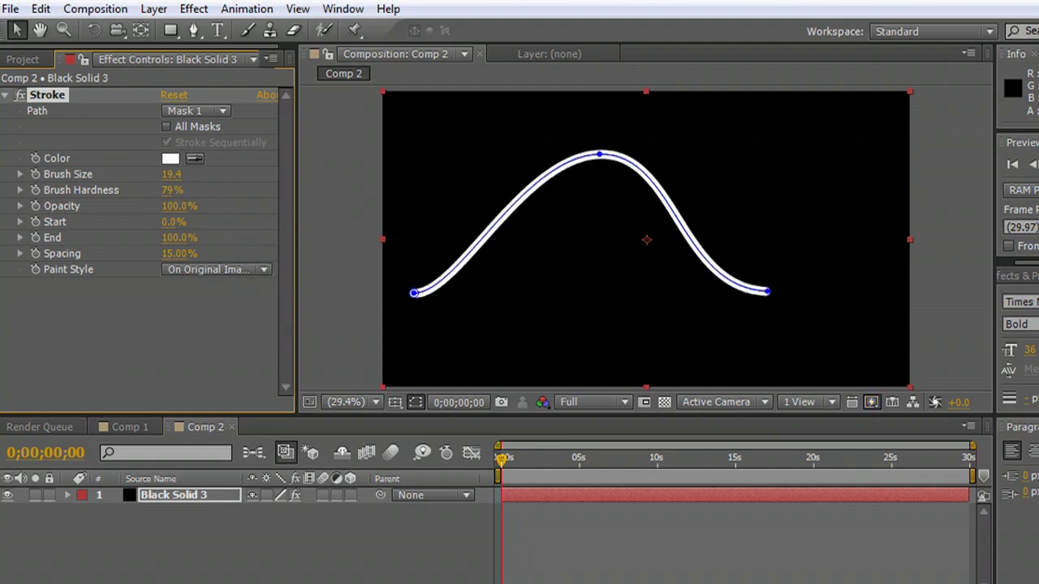
{"action": "left_click", "coordinate": [170, 190]}
{"action": "type", "text": "0"}
{"action": "key", "text": "Return"}
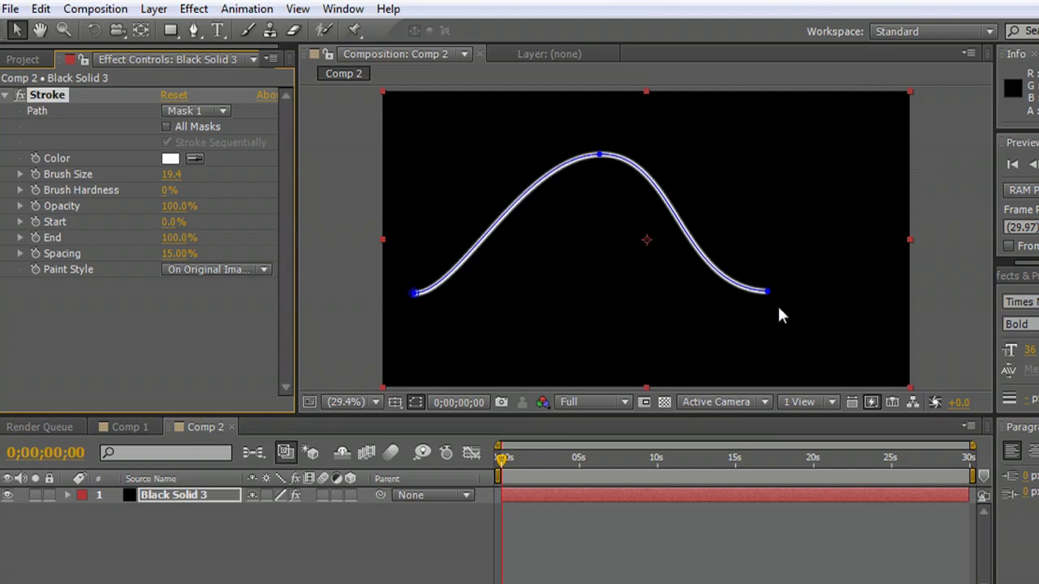
Step: Set the stroke colour to light gold FFD190, then deselect the layer
{"action": "left_click", "coordinate": [170, 159]}
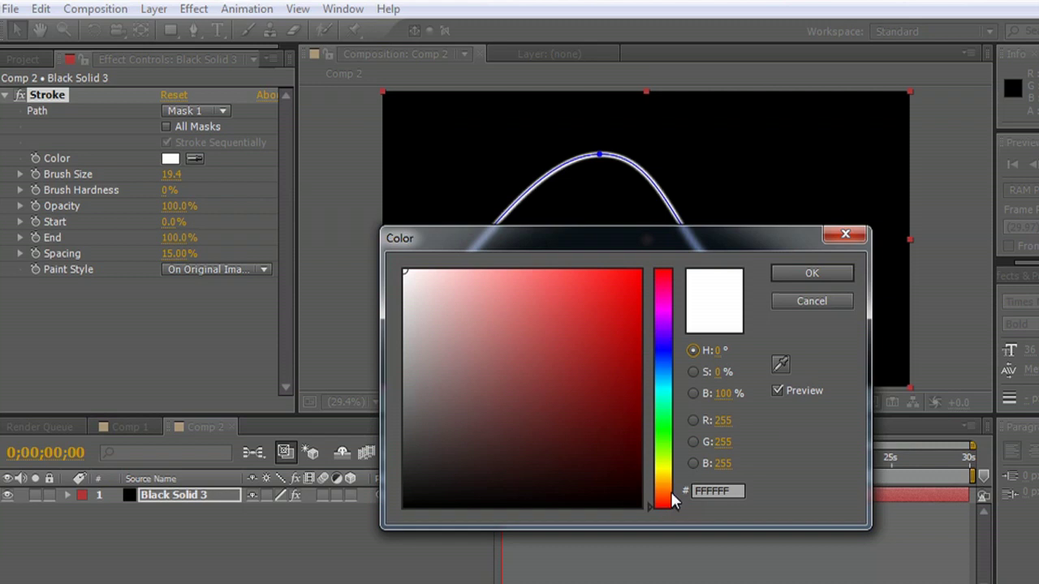
{"action": "left_click_drag", "start_coordinate": [669, 490], "coordinate": [668, 483]}
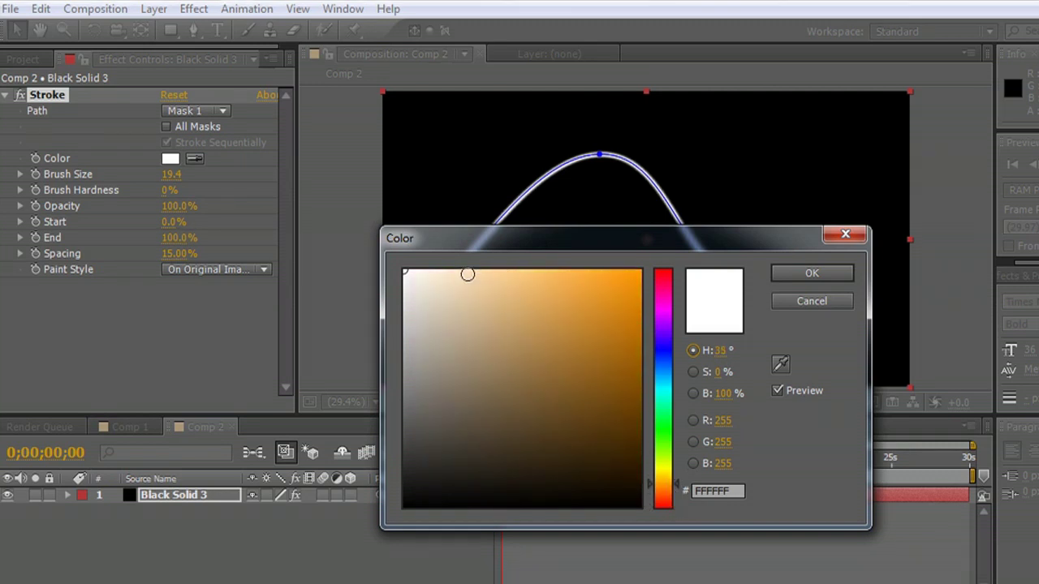
{"action": "left_click_drag", "start_coordinate": [467, 275], "coordinate": [506, 267]}
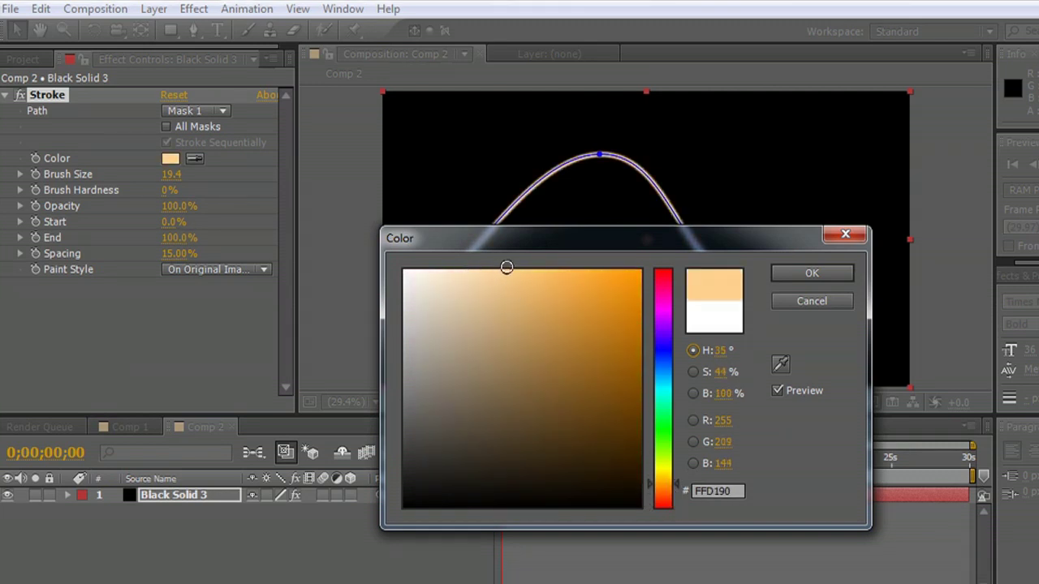
{"action": "left_click", "coordinate": [830, 276]}
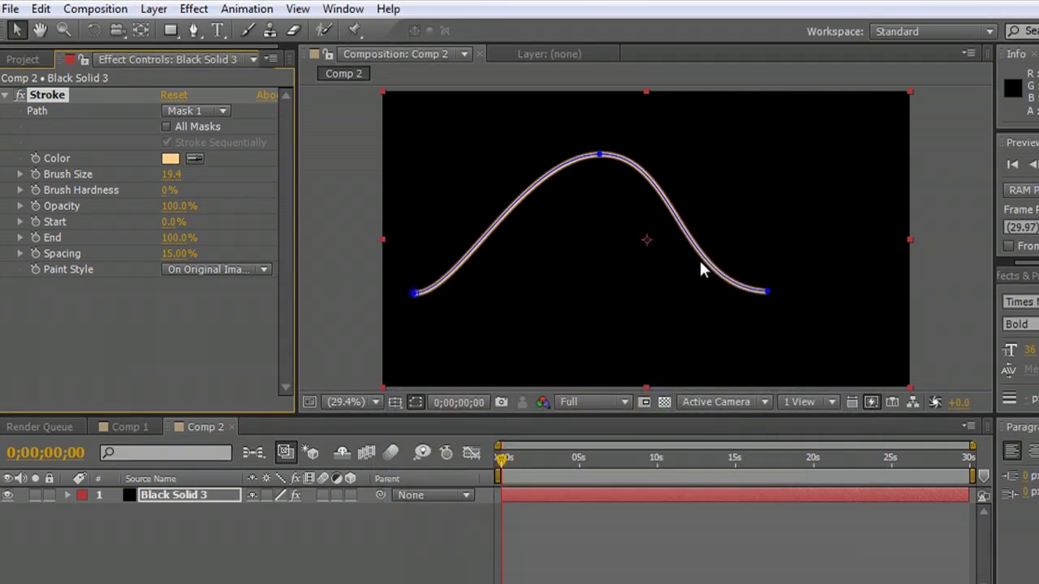
{"action": "left_click", "coordinate": [301, 535]}
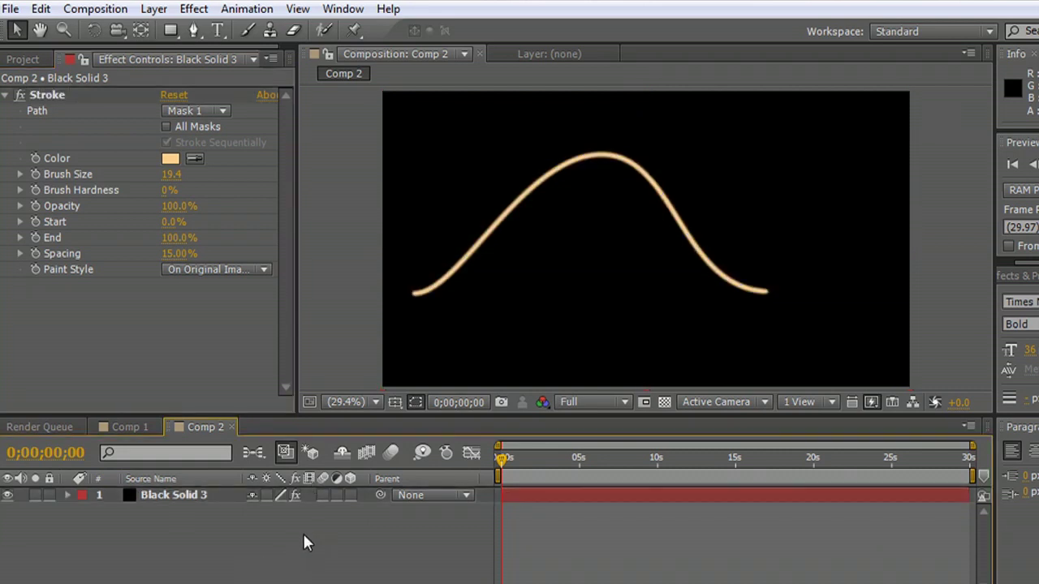
Step: Find CC Slant by searching 'slant', apply it to Black Solid 3, and set Slant to 84
{"action": "left_click", "coordinate": [188, 495]}
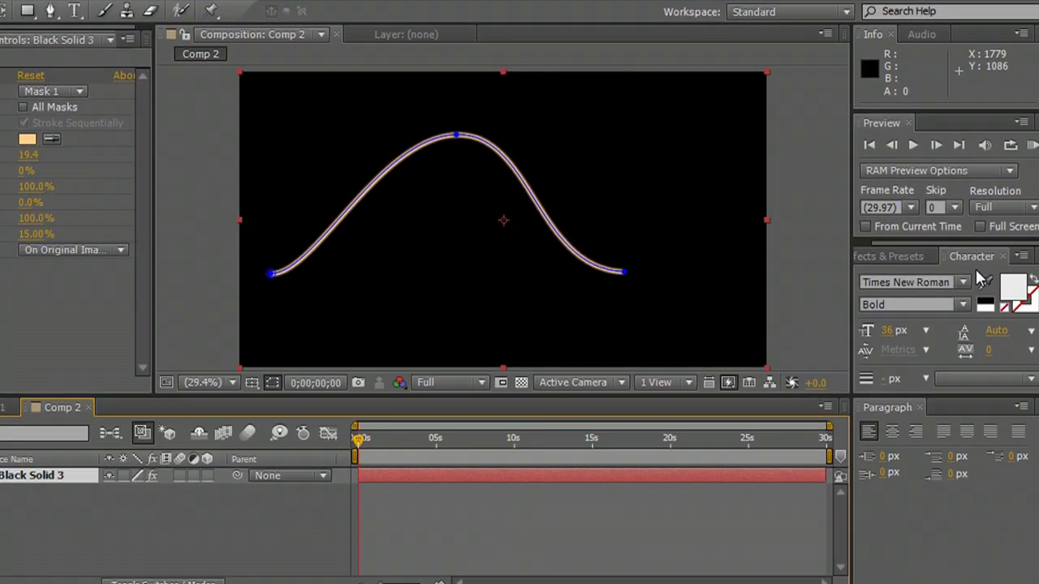
{"action": "left_click", "coordinate": [899, 257]}
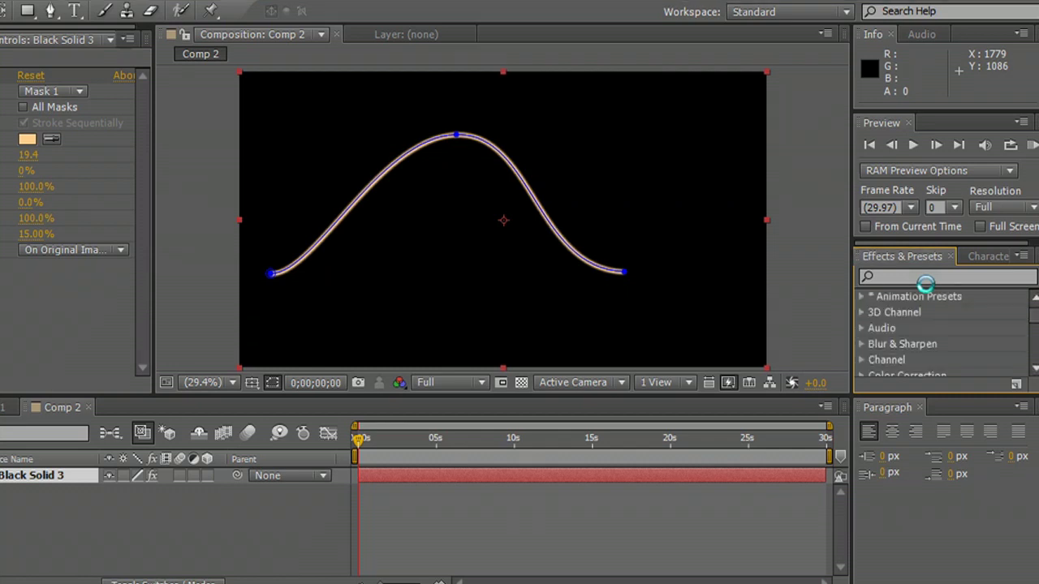
{"action": "left_click", "coordinate": [925, 278]}
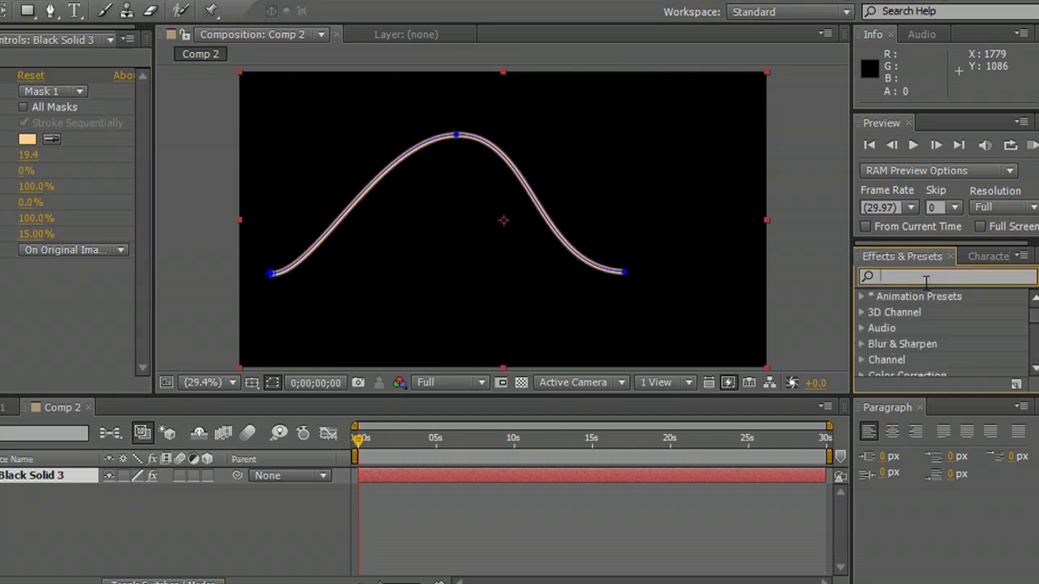
{"action": "type", "text": "slant"}
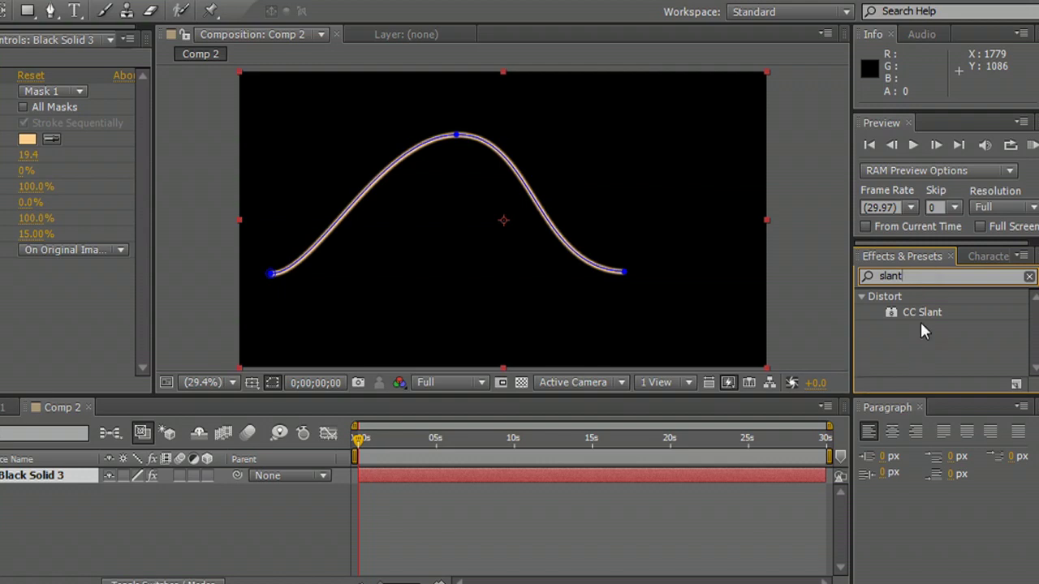
{"action": "left_click_drag", "start_coordinate": [921, 313], "coordinate": [199, 486]}
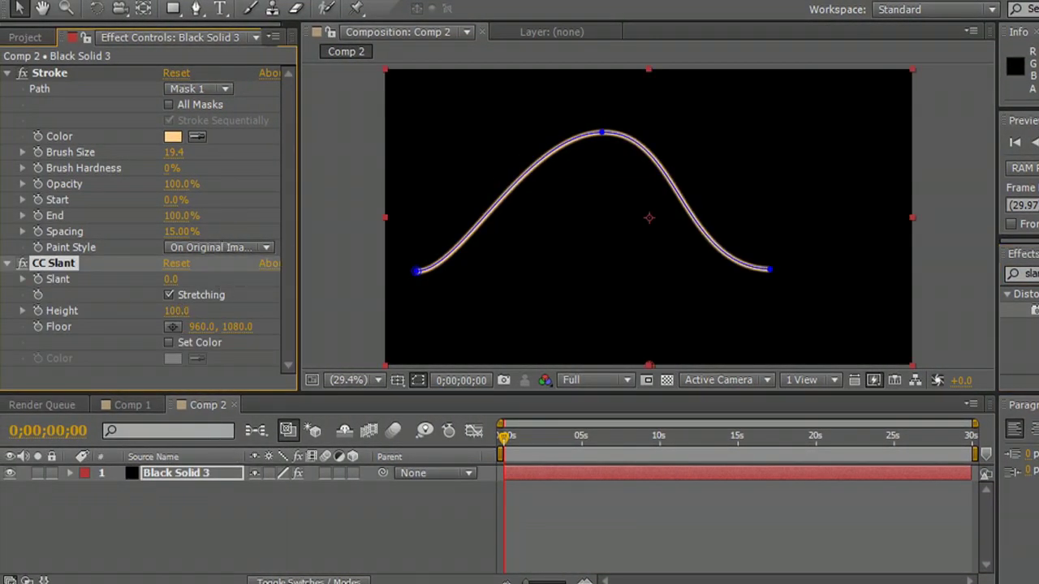
{"action": "mouse_move", "coordinate": [171, 278]}
{"action": "left_mouse_down"}
{"action": "mouse_move", "coordinate": [255, 278]}
{"action": "mouse_move", "coordinate": [171, 278]}
{"action": "mouse_move", "coordinate": [244, 279]}
{"action": "left_mouse_up"}
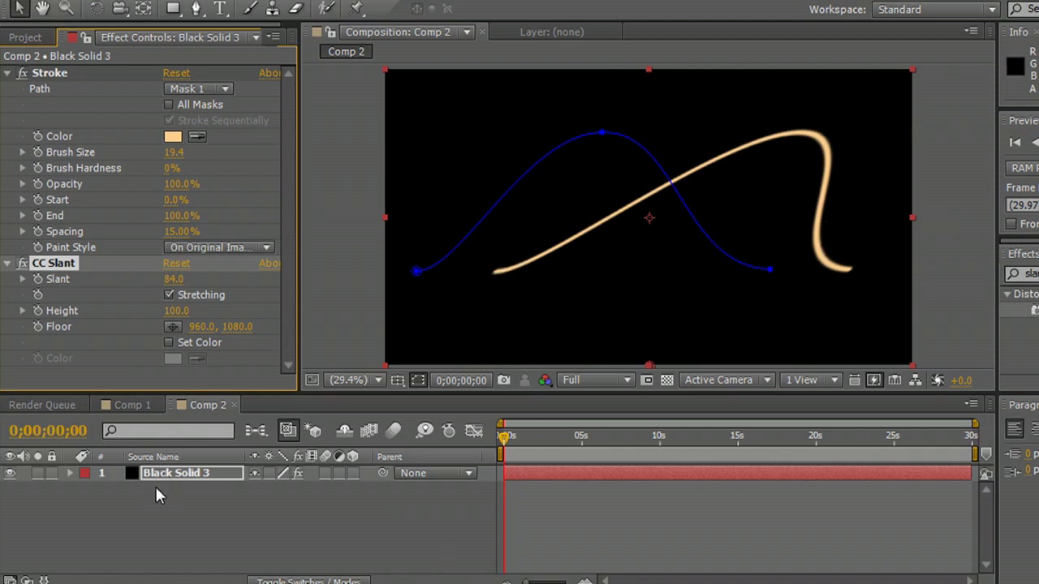
{"action": "left_click", "coordinate": [202, 474]}
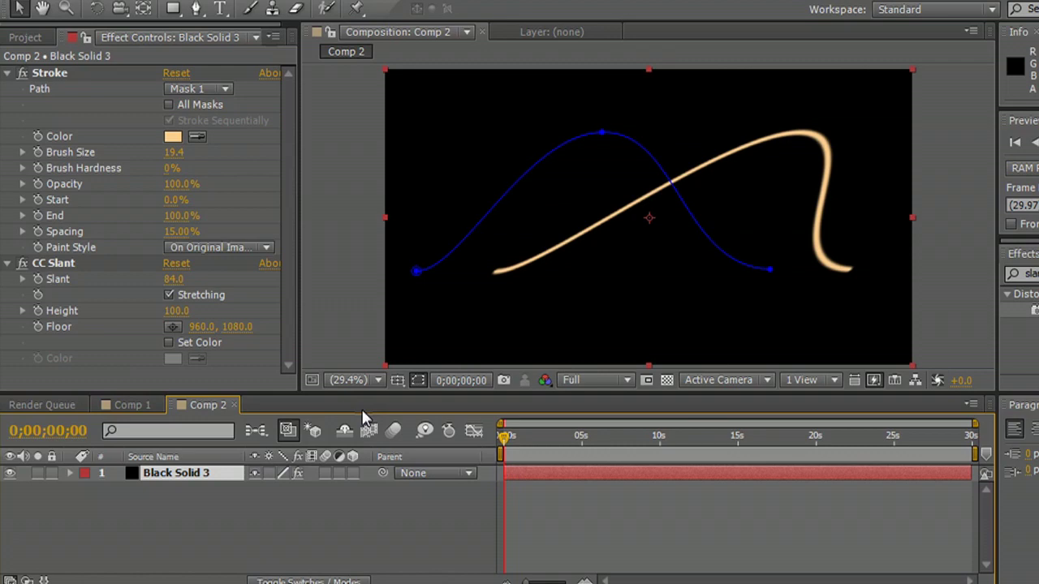
{"action": "key", "text": "ctrl+y"}
Step: Create Black Solid 4, apply CC Particle World to it, and move the playhead to 1 second
{"action": "left_click", "coordinate": [735, 485]}
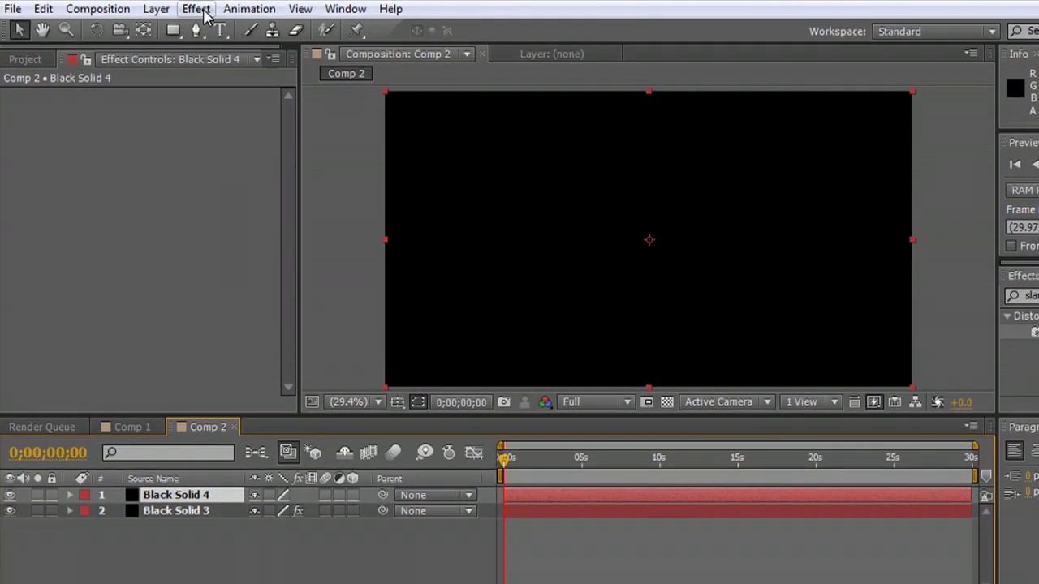
{"action": "left_click", "coordinate": [203, 11]}
{"action": "mouse_move", "coordinate": [410, 277]}
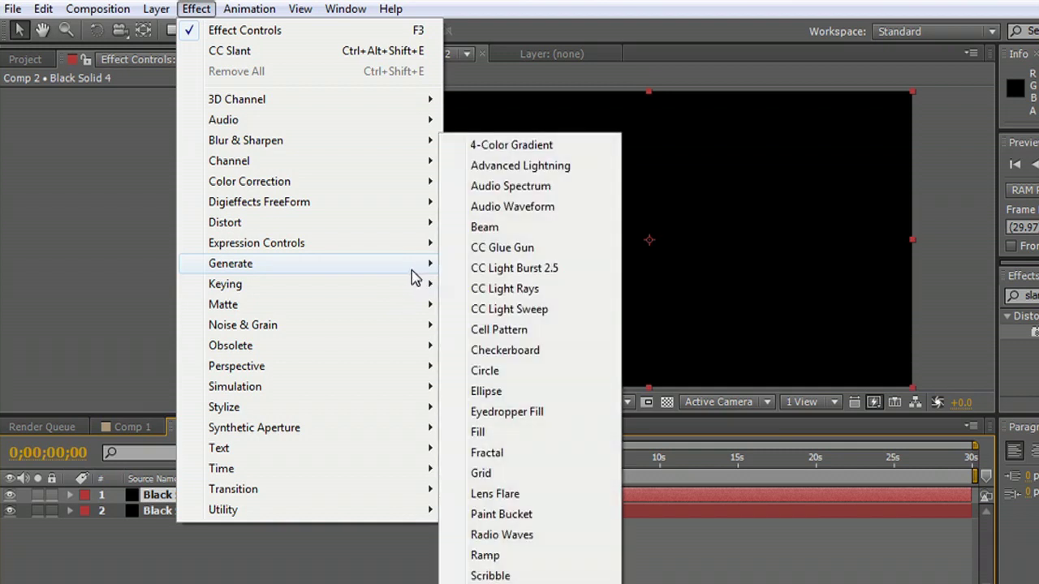
{"action": "left_click", "coordinate": [49, 303]}
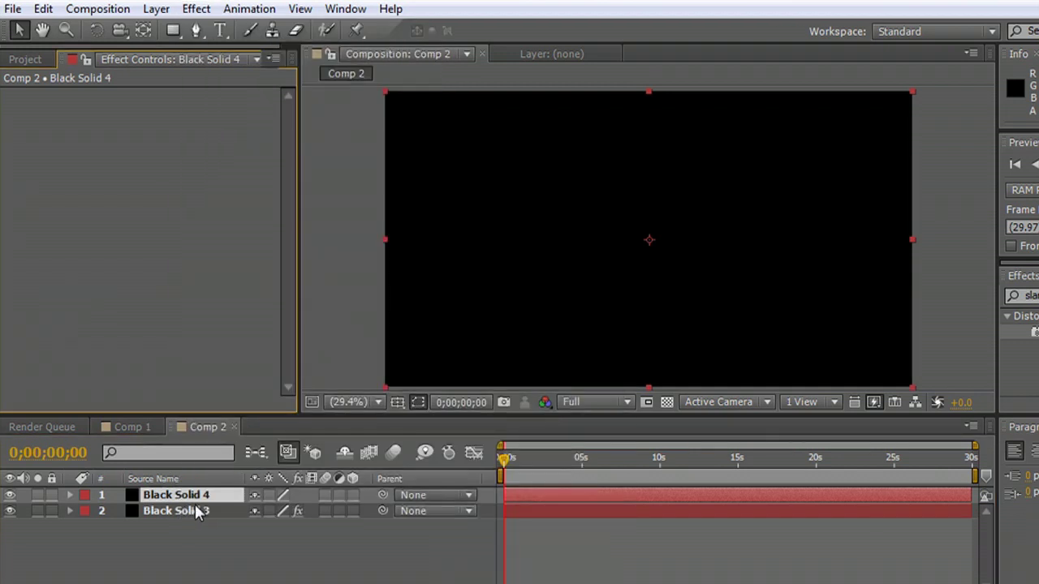
{"action": "left_click", "coordinate": [201, 494]}
{"action": "left_click", "coordinate": [199, 12]}
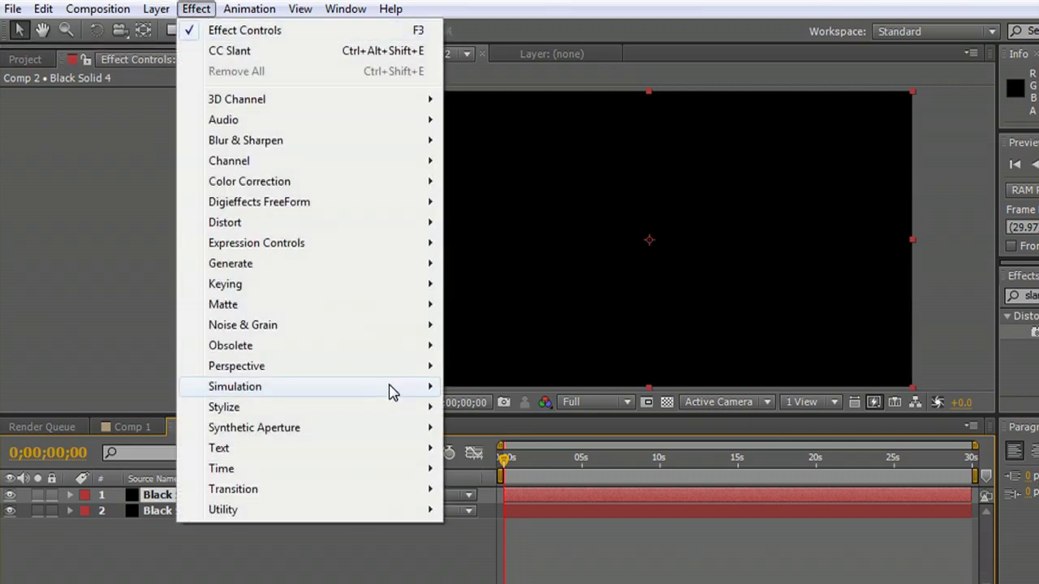
{"action": "mouse_move", "coordinate": [357, 393]}
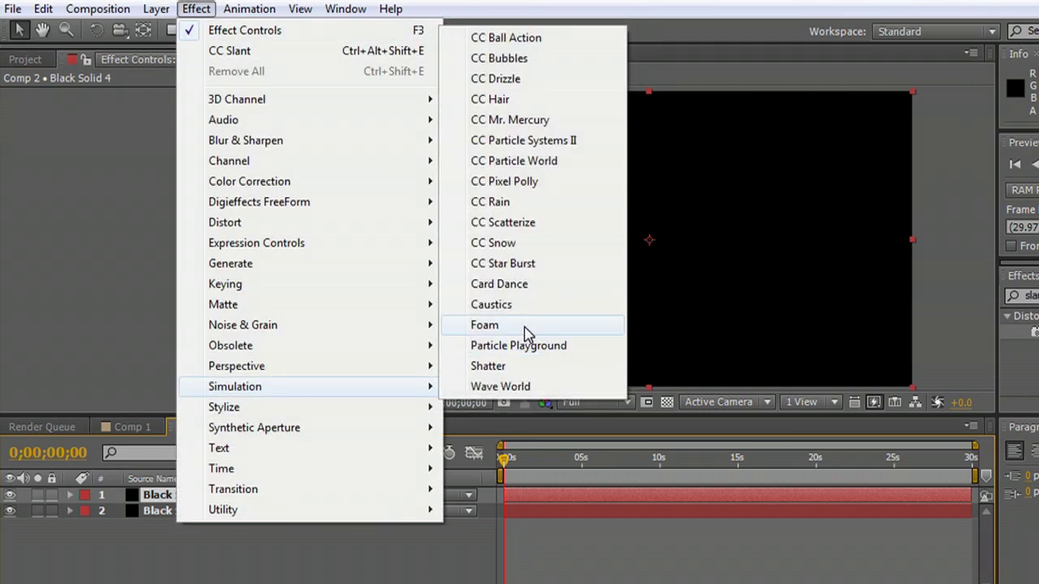
{"action": "left_click", "coordinate": [526, 160]}
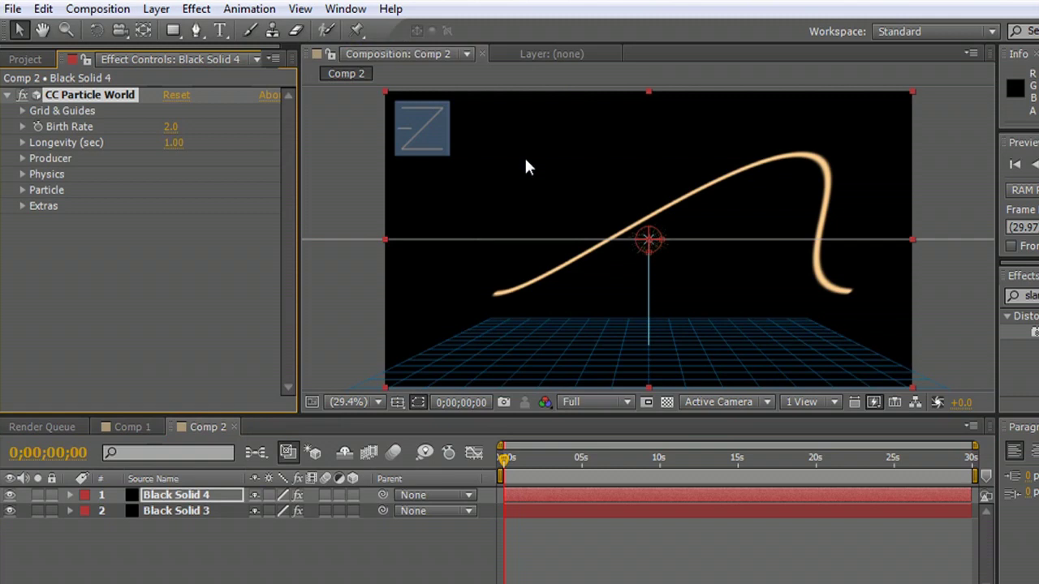
{"action": "left_click_drag", "start_coordinate": [503, 456], "coordinate": [520, 458]}
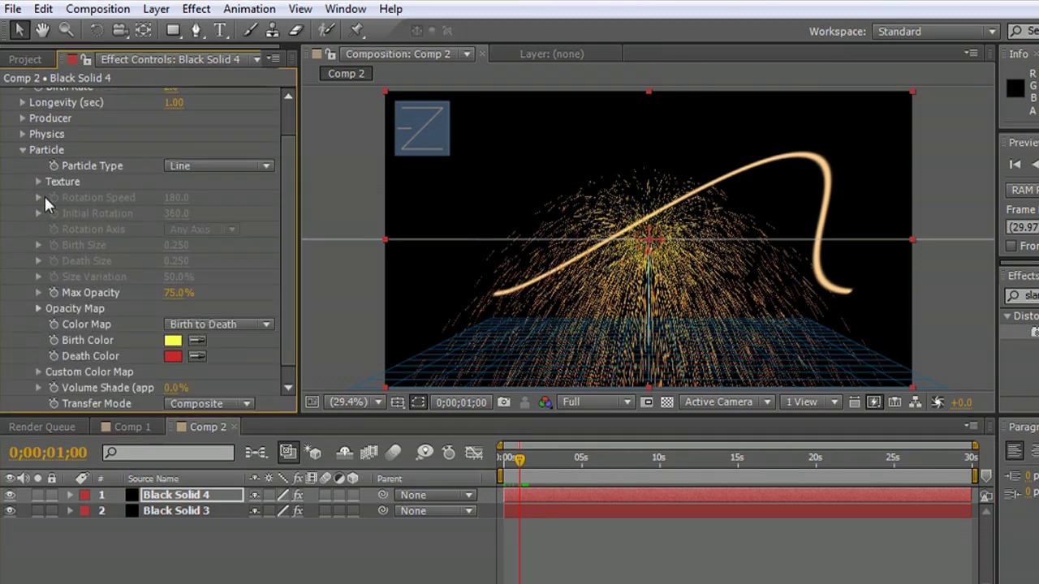
Step: Set Particle Type to Star and Birth Color to white
{"action": "left_click", "coordinate": [217, 165]}
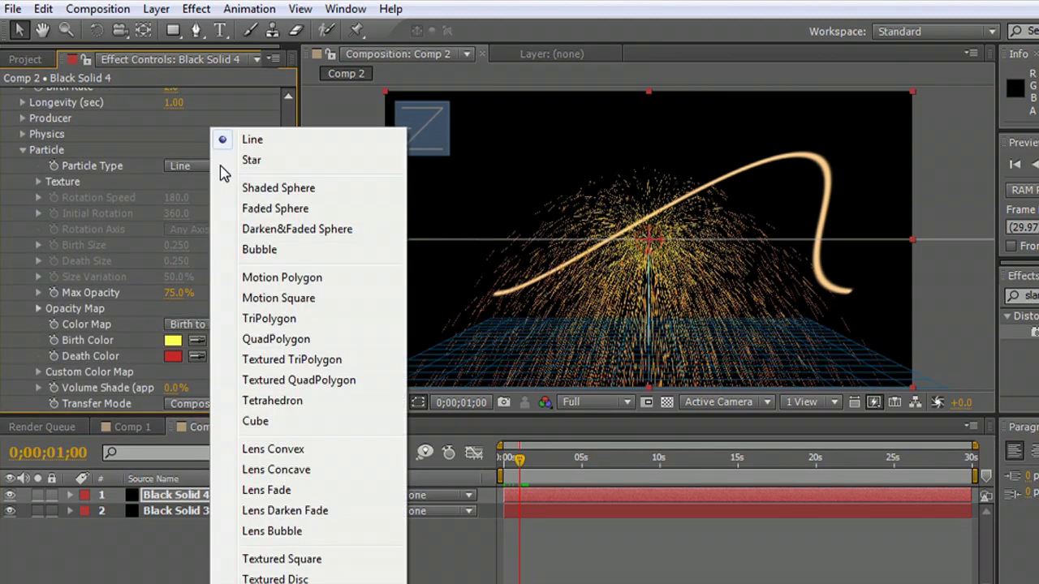
{"action": "left_click", "coordinate": [235, 162]}
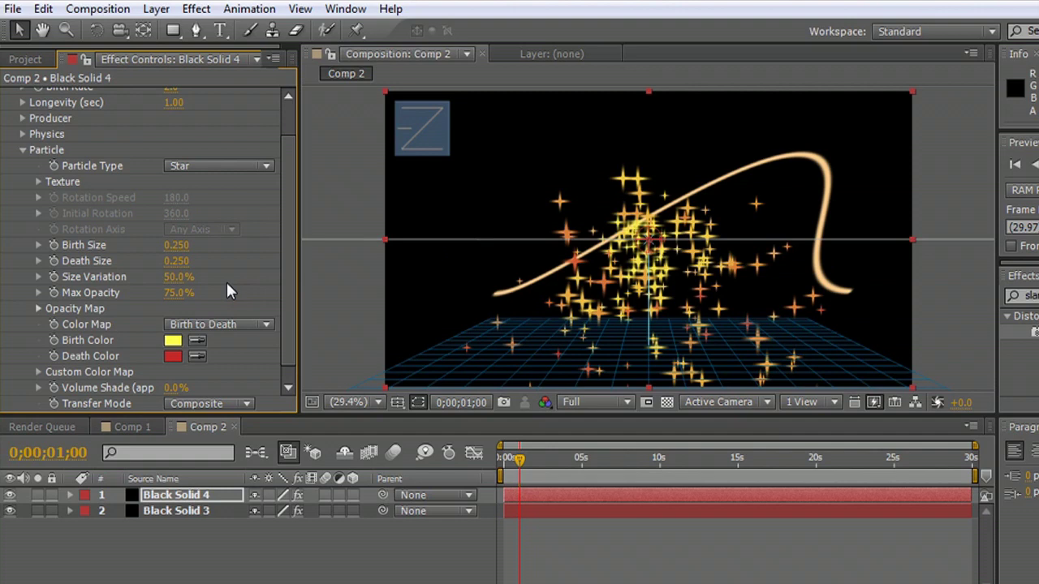
{"action": "left_click", "coordinate": [173, 341]}
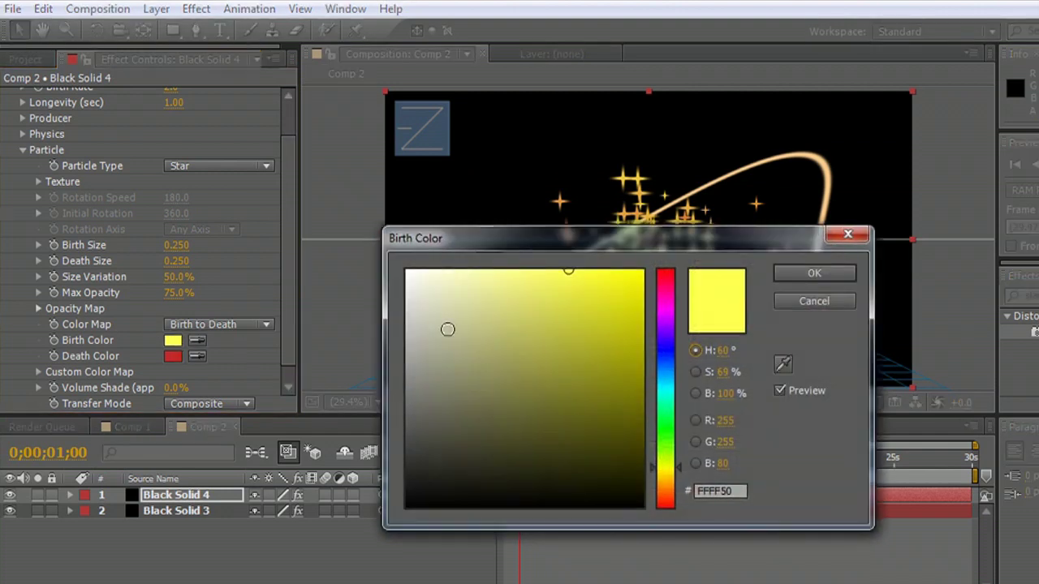
{"action": "left_click", "coordinate": [408, 272]}
{"action": "left_click", "coordinate": [814, 273]}
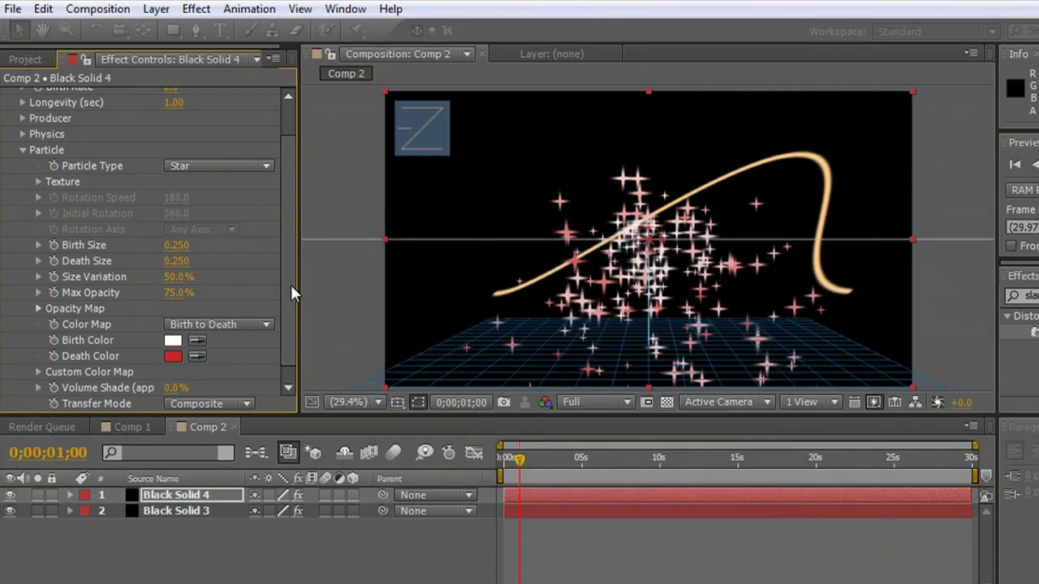
Step: Set the particles' Death Color to gold FFC741
{"action": "left_click", "coordinate": [174, 356]}
{"action": "left_click_drag", "start_coordinate": [659, 498], "coordinate": [665, 485]}
{"action": "mouse_move", "coordinate": [562, 301]}
{"action": "left_mouse_down"}
{"action": "mouse_move", "coordinate": [545, 269]}
{"action": "mouse_move", "coordinate": [584, 269]}
{"action": "left_mouse_up"}
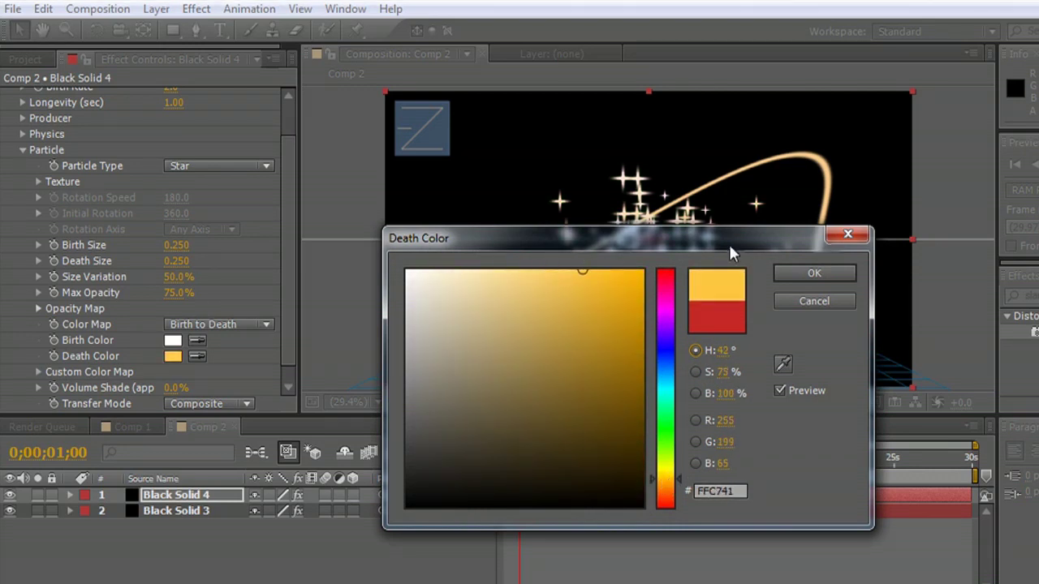
{"action": "left_click", "coordinate": [828, 275]}
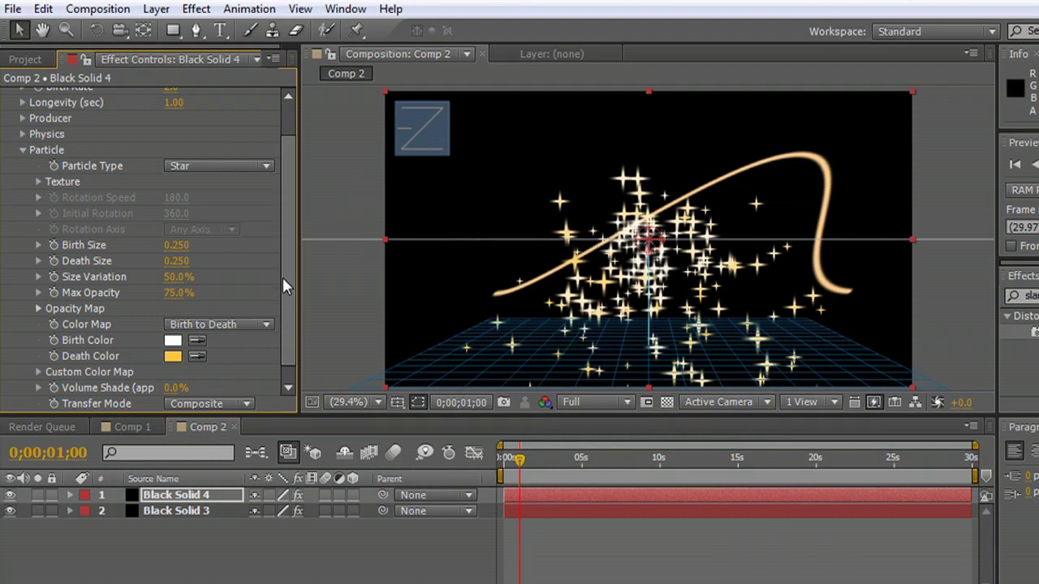
Step: Set Birth Rate to 0.1 and Birth Size to 0.520, then return the playhead to 0s
{"action": "scroll", "coordinate": [282, 276], "scroll_direction": "up", "scroll_amount": 2}
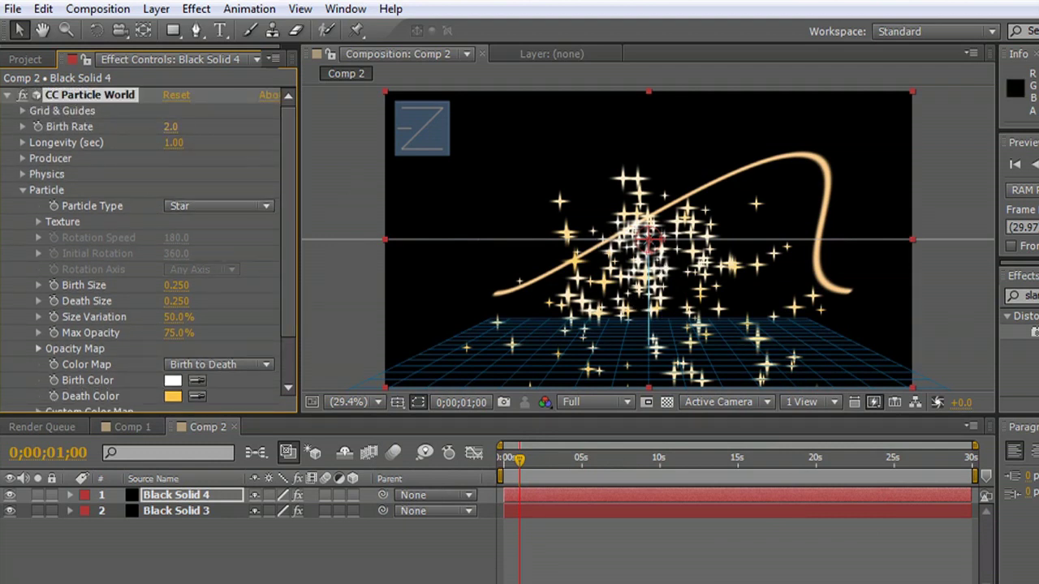
{"action": "left_click_drag", "start_coordinate": [170, 126], "coordinate": [136, 126]}
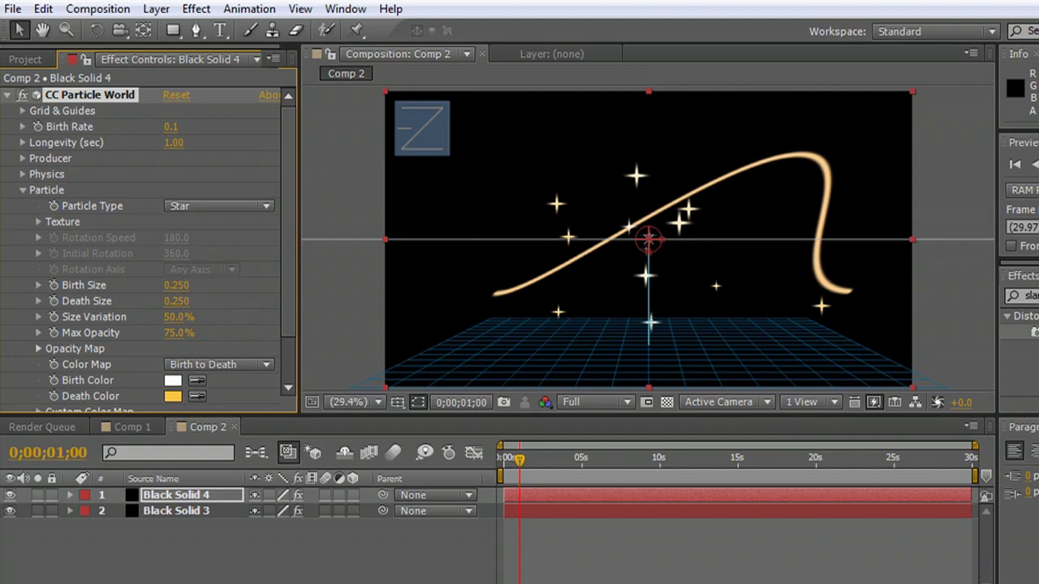
{"action": "left_click_drag", "start_coordinate": [176, 285], "coordinate": [199, 283]}
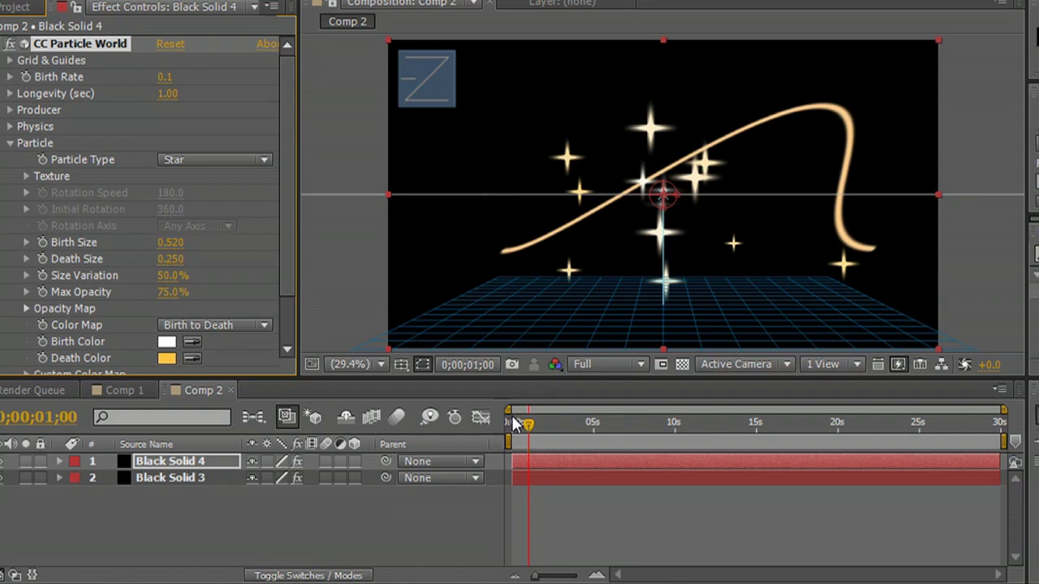
{"action": "left_click_drag", "start_coordinate": [530, 423], "coordinate": [509, 425]}
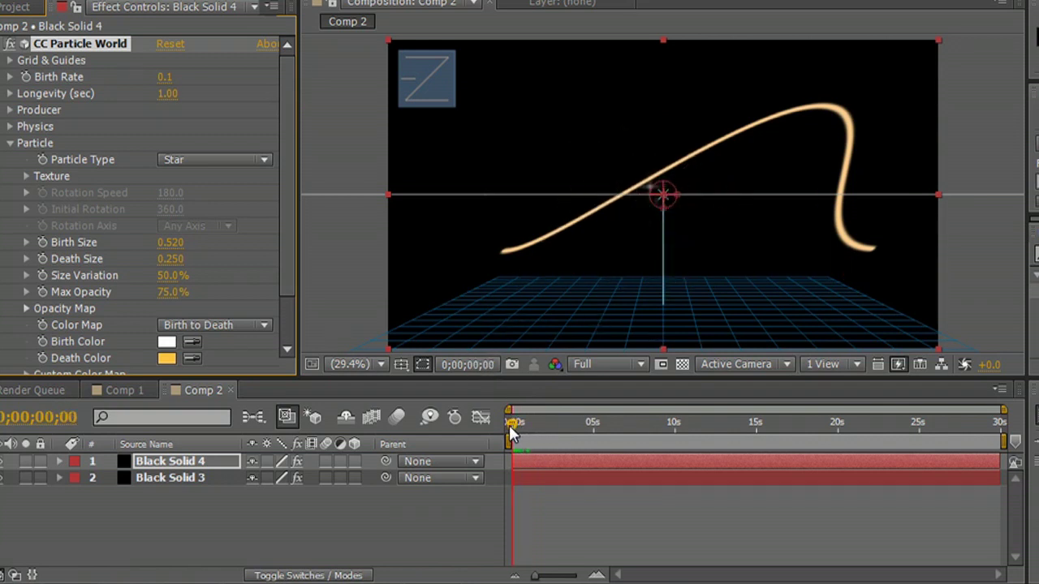
Step: Keyframe the Stroke's End on Black Solid 3 and add a 100% keyframe near 2s; shorten the work area
{"action": "left_click", "coordinate": [97, 478]}
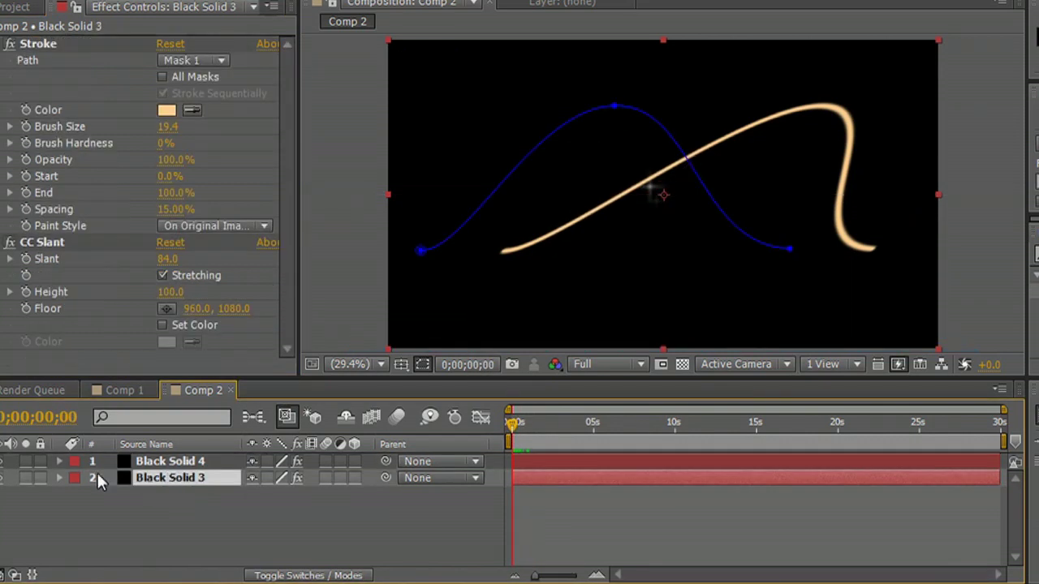
{"action": "left_click", "coordinate": [58, 479]}
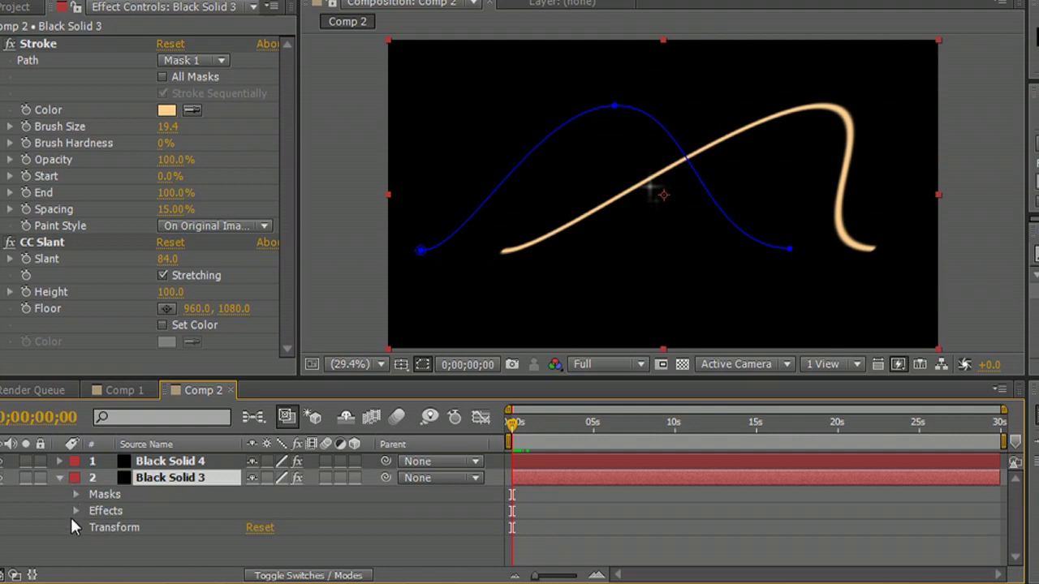
{"action": "left_click", "coordinate": [76, 511]}
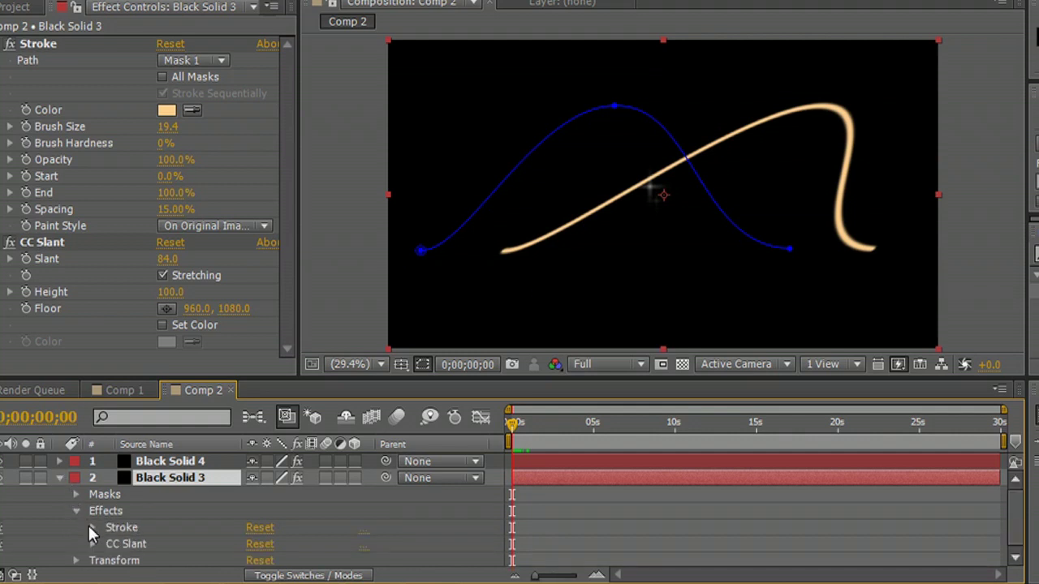
{"action": "left_click", "coordinate": [90, 528]}
{"action": "scroll", "coordinate": [69, 519], "scroll_direction": "down", "scroll_amount": 3}
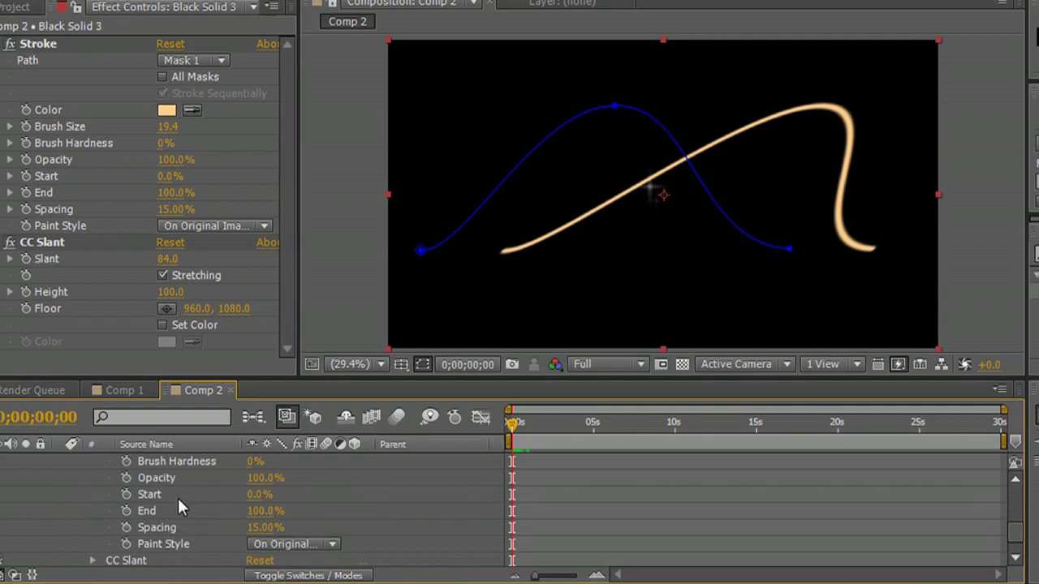
{"action": "left_click", "coordinate": [126, 510]}
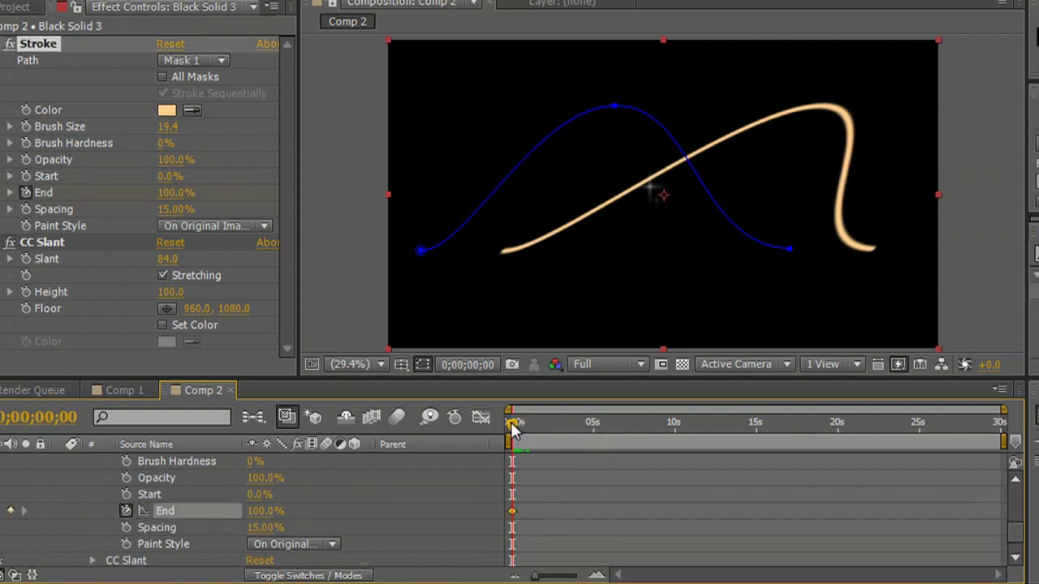
{"action": "left_click_drag", "start_coordinate": [510, 422], "coordinate": [551, 426]}
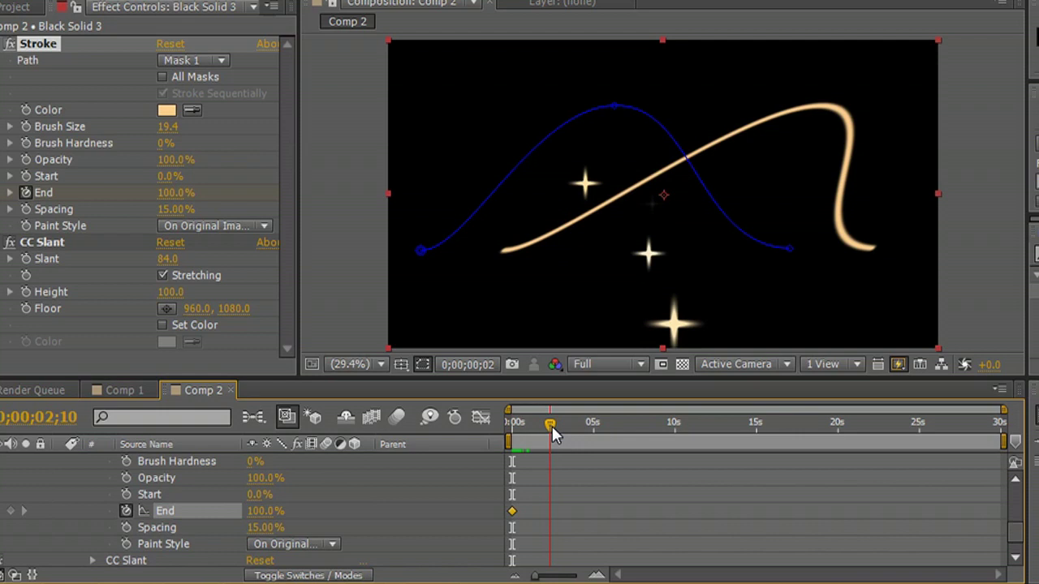
{"action": "left_click_drag", "start_coordinate": [1004, 441], "coordinate": [556, 440]}
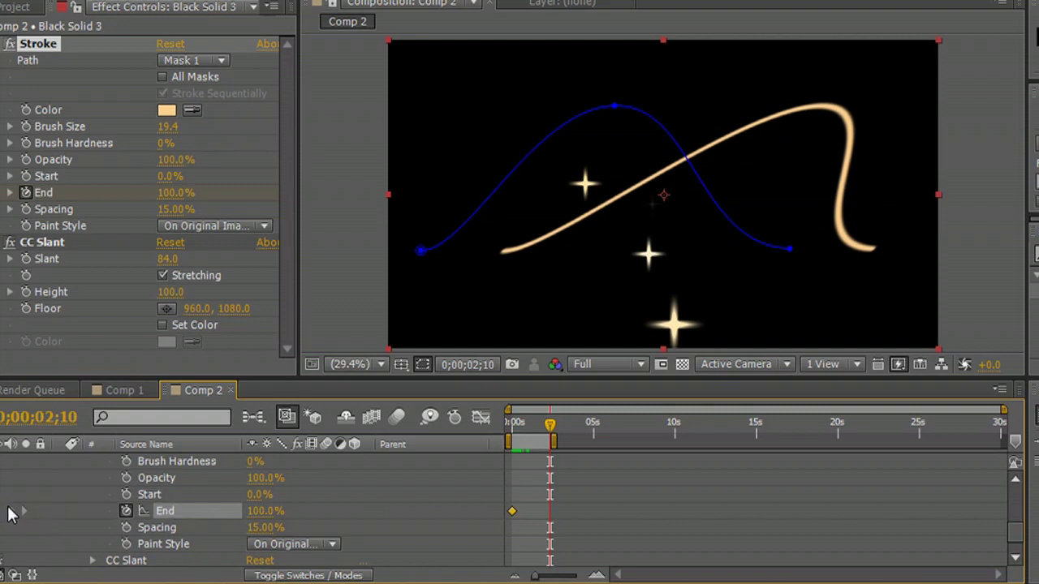
Step: Set the first End keyframe to 0%, then scrub to watch the gold line draw on
{"action": "left_click", "coordinate": [10, 510]}
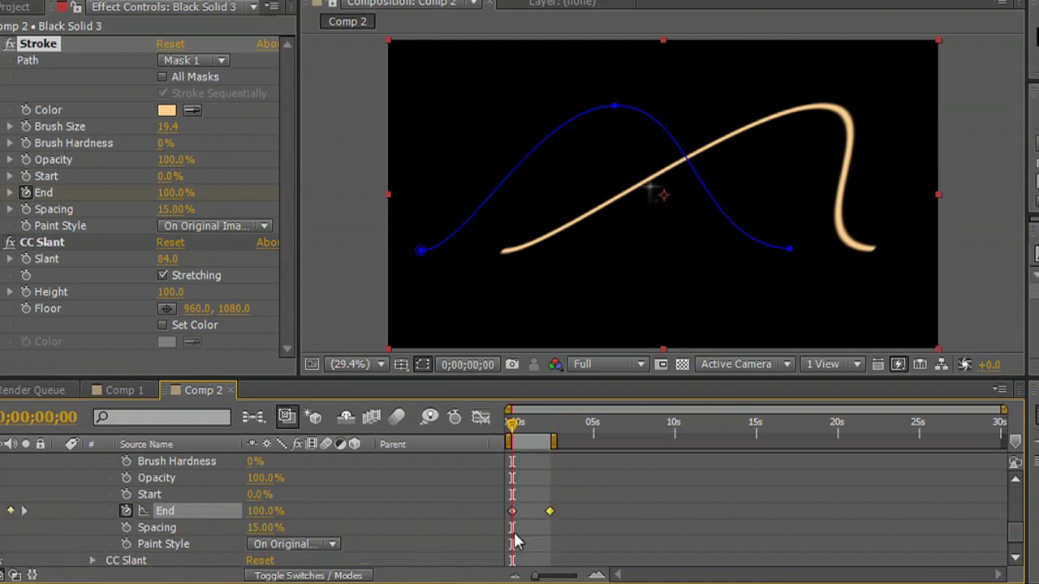
{"action": "left_click", "coordinate": [265, 510]}
{"action": "type", "text": "0"}
{"action": "key", "text": "Return"}
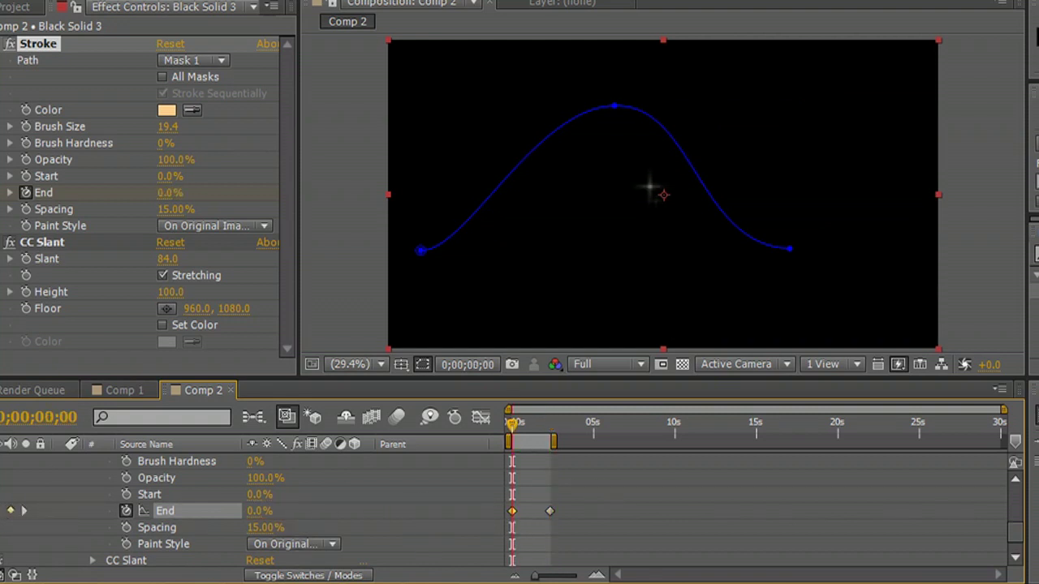
{"action": "left_click", "coordinate": [529, 550]}
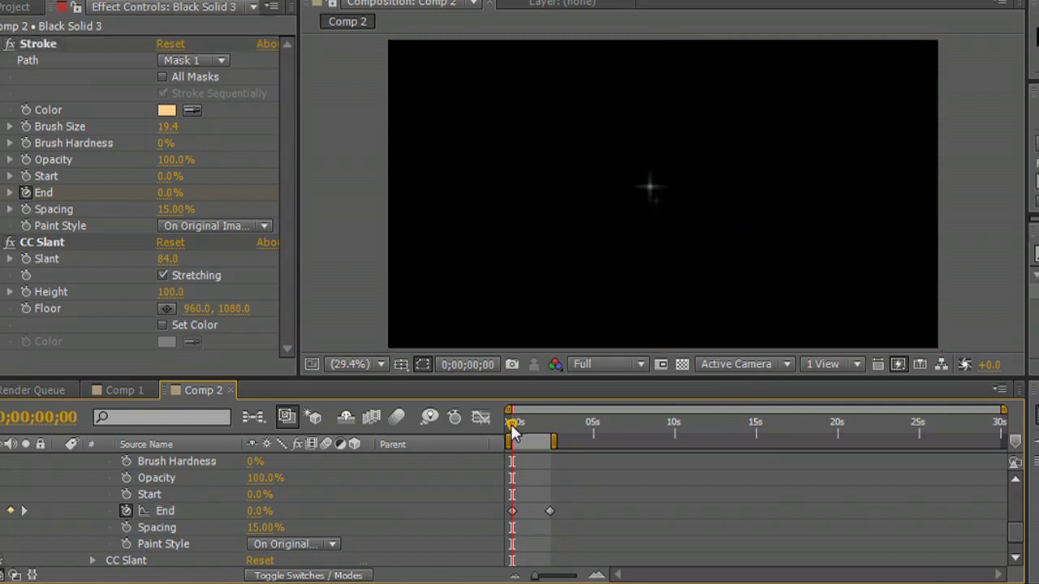
{"action": "mouse_move", "coordinate": [510, 424]}
{"action": "left_mouse_down"}
{"action": "mouse_move", "coordinate": [557, 426]}
{"action": "mouse_move", "coordinate": [495, 437]}
{"action": "mouse_move", "coordinate": [556, 436]}
{"action": "mouse_move", "coordinate": [511, 453]}
{"action": "left_mouse_up"}
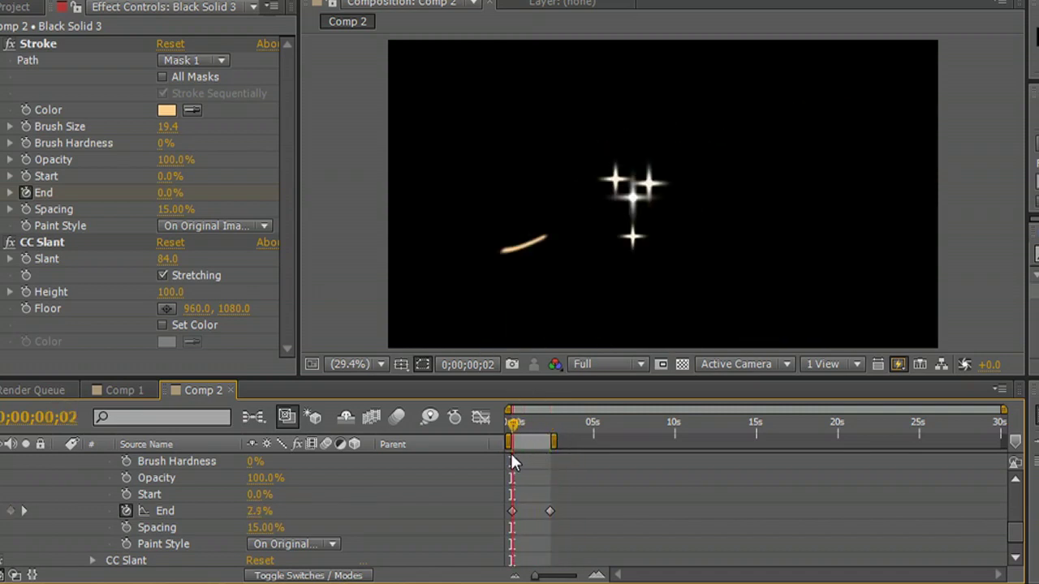
{"action": "scroll", "coordinate": [439, 503], "scroll_direction": "up", "scroll_amount": 5}
Step: Collapse the stroke layer and expand Black Solid 4's CC Particle World effect for editing
{"action": "scroll", "coordinate": [438, 514], "scroll_direction": "up", "scroll_amount": 1}
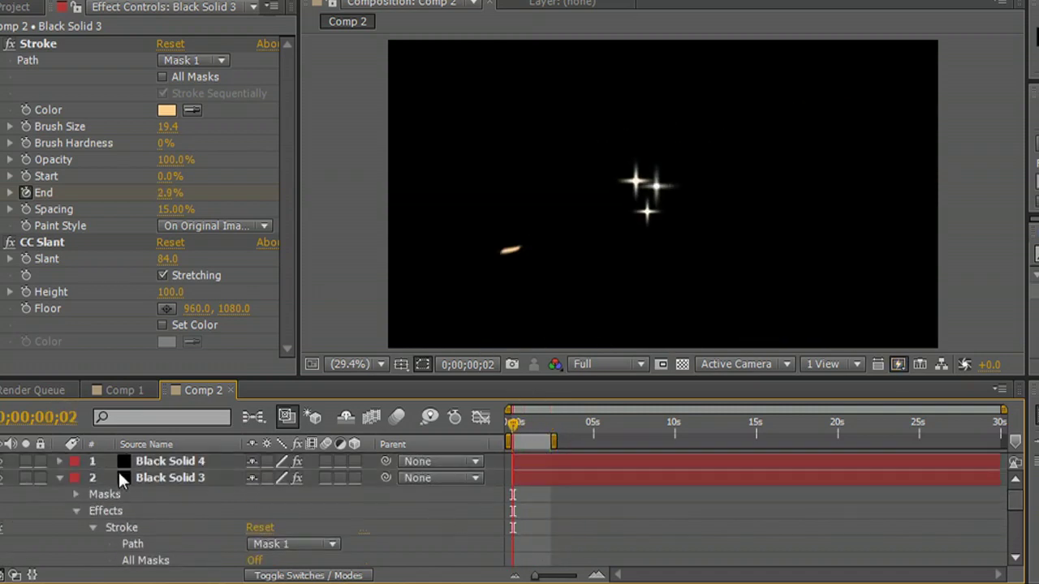
{"action": "left_click", "coordinate": [60, 477]}
{"action": "left_click", "coordinate": [59, 461]}
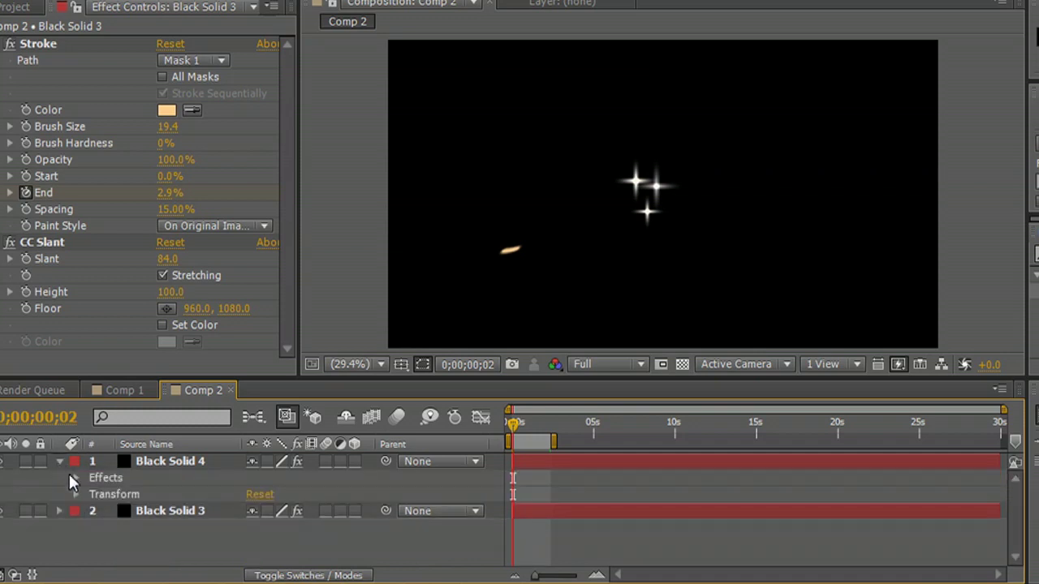
{"action": "left_click", "coordinate": [76, 478]}
{"action": "left_click", "coordinate": [92, 493]}
{"action": "scroll", "coordinate": [90, 490], "scroll_direction": "down", "scroll_amount": 1}
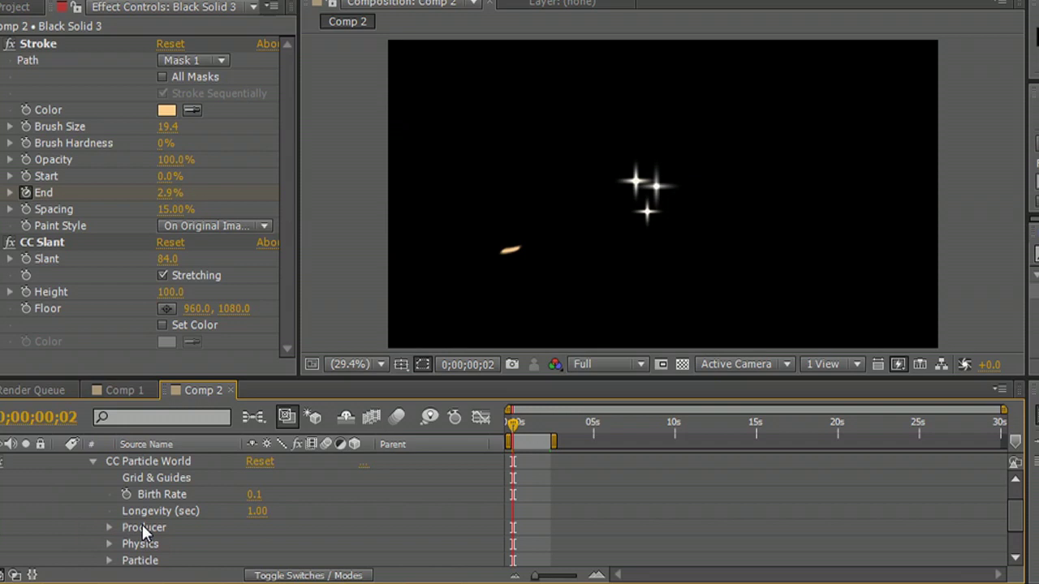
{"action": "left_click", "coordinate": [38, 45]}
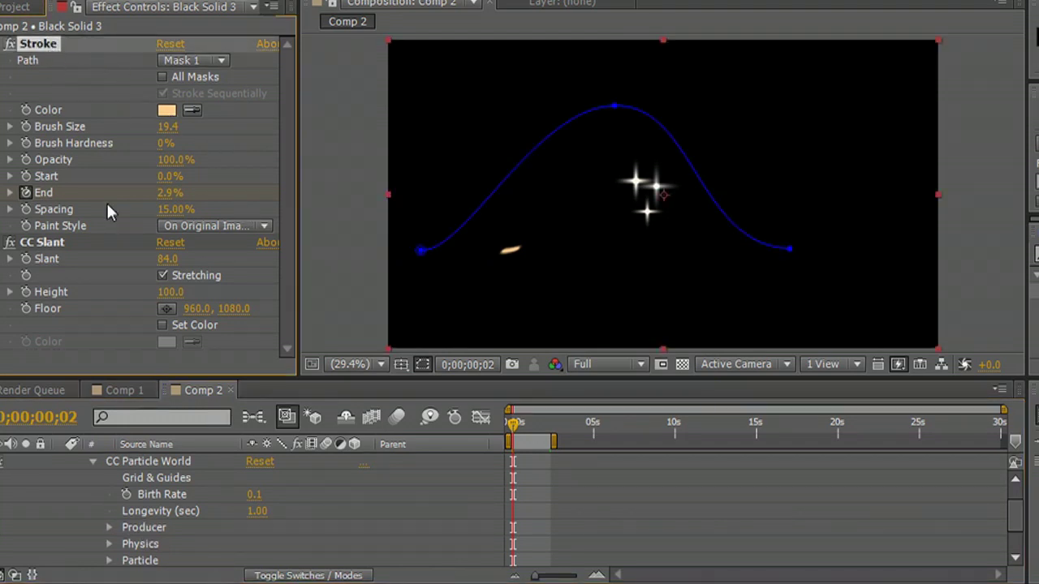
{"action": "left_click", "coordinate": [192, 461]}
{"action": "scroll", "coordinate": [187, 466], "scroll_direction": "up", "scroll_amount": 1}
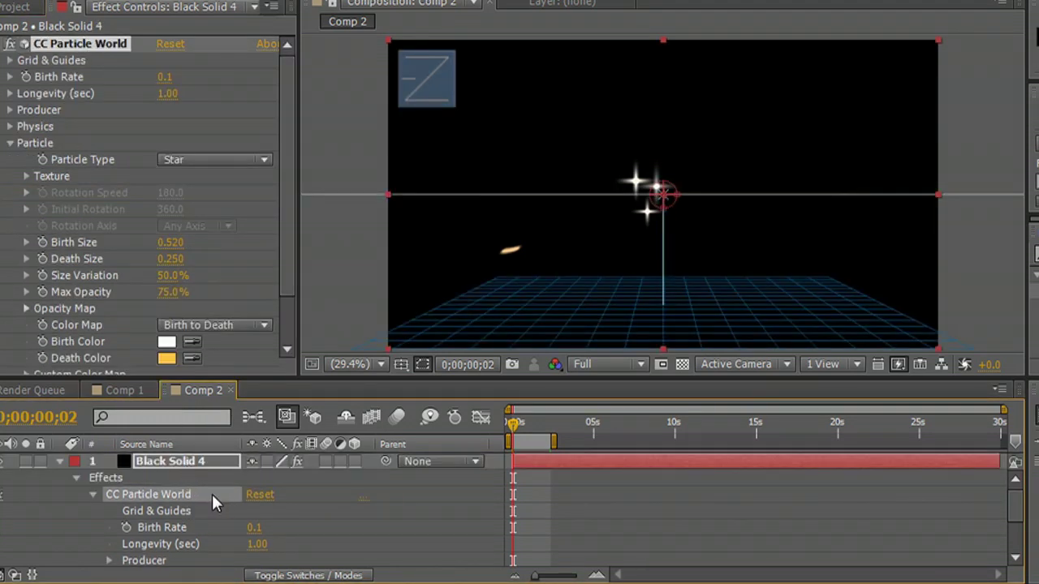
{"action": "scroll", "coordinate": [194, 491], "scroll_direction": "down", "scroll_amount": 2}
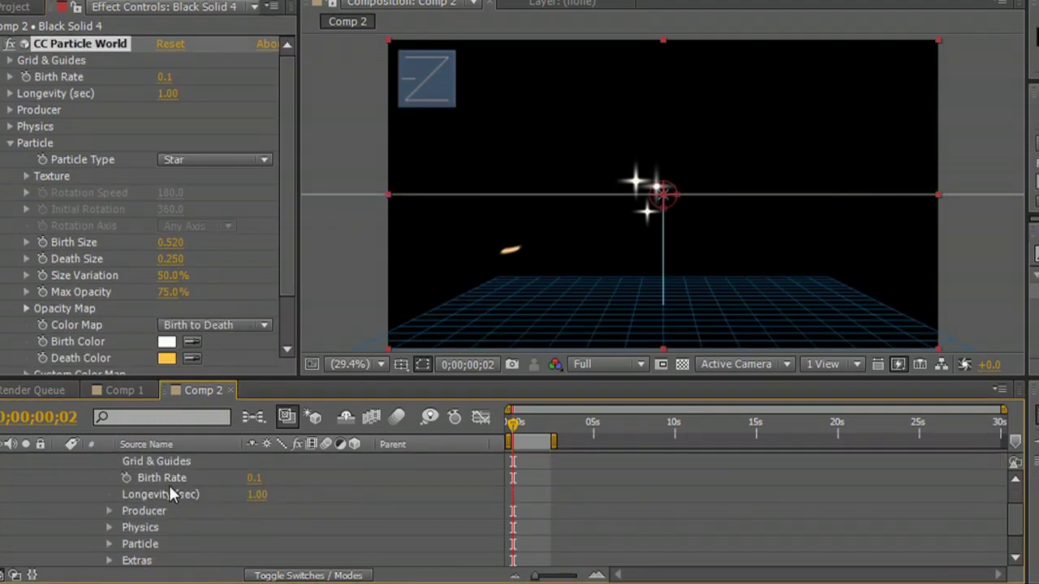
Step: Under Producer, add keyframes for Position X, Y and Z at 0.00 on frame 2
{"action": "left_click", "coordinate": [108, 511]}
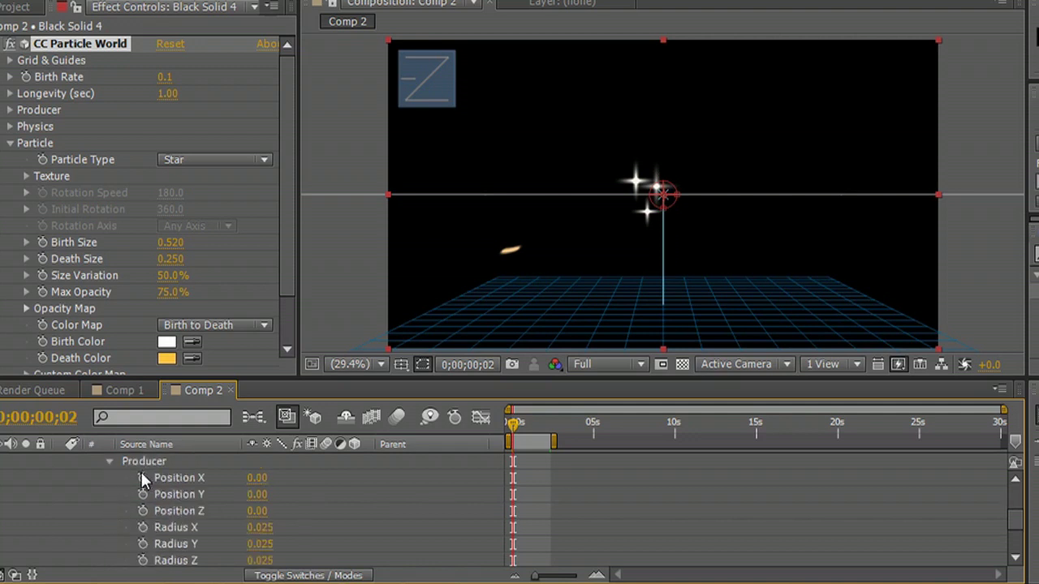
{"action": "left_click", "coordinate": [142, 477]}
{"action": "left_click", "coordinate": [143, 493]}
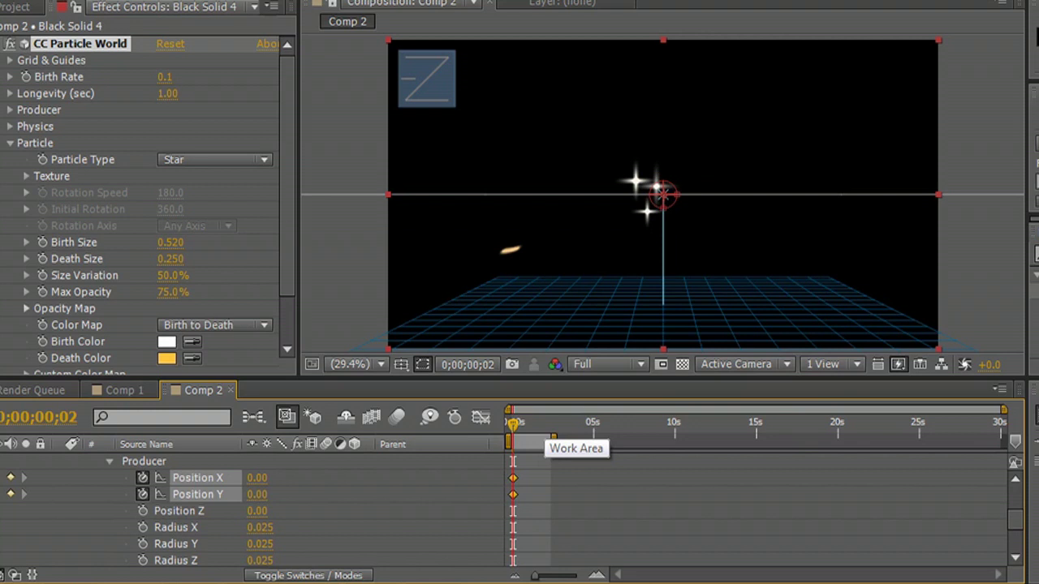
{"action": "left_click", "coordinate": [143, 511]}
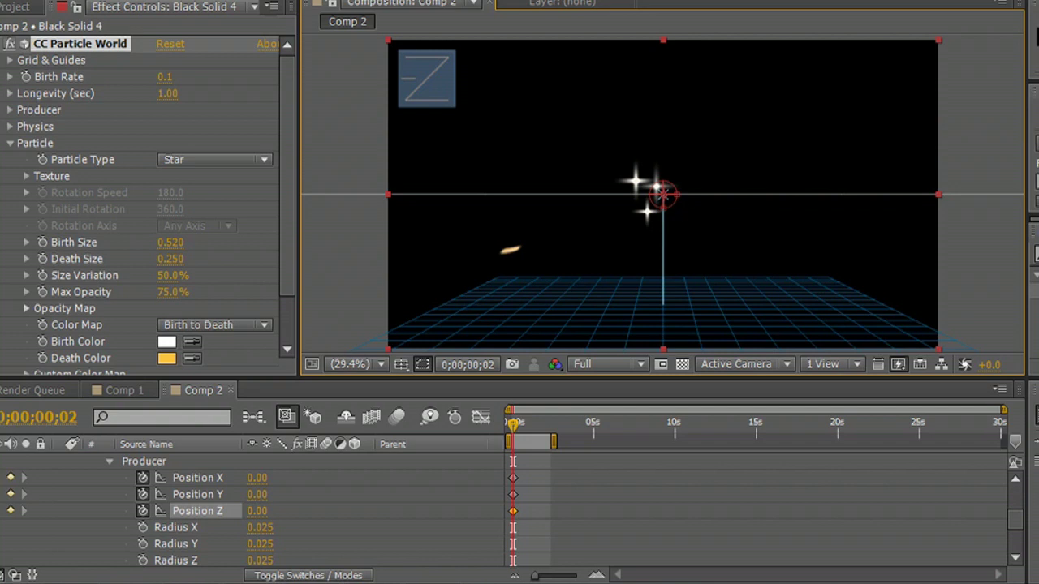
Step: Keyframe the emitter at the stroke's lower-left start, then at its upper-right tip
{"action": "left_click_drag", "start_coordinate": [663, 193], "coordinate": [503, 248]}
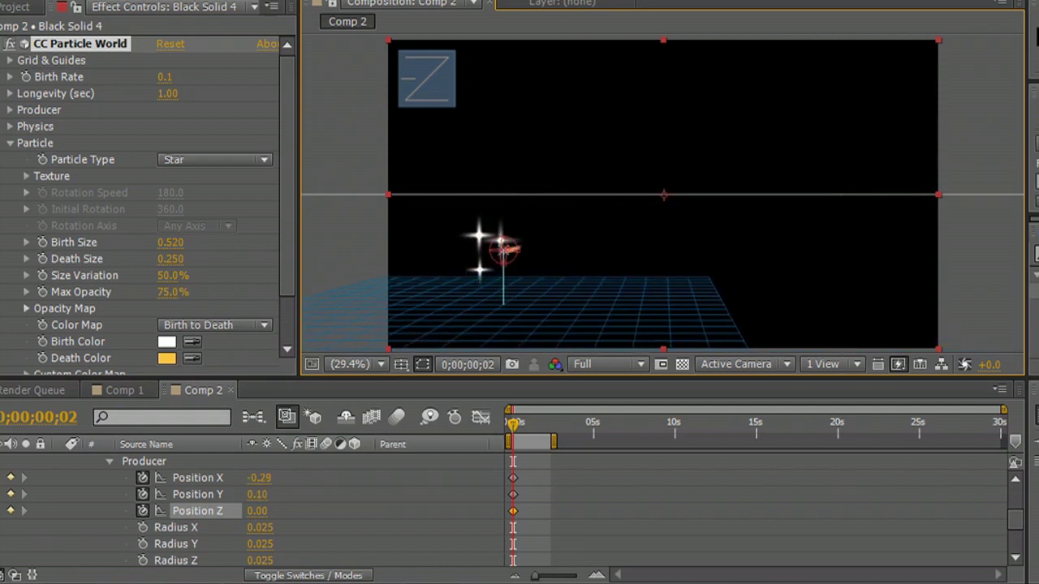
{"action": "left_click_drag", "start_coordinate": [513, 423], "coordinate": [531, 424]}
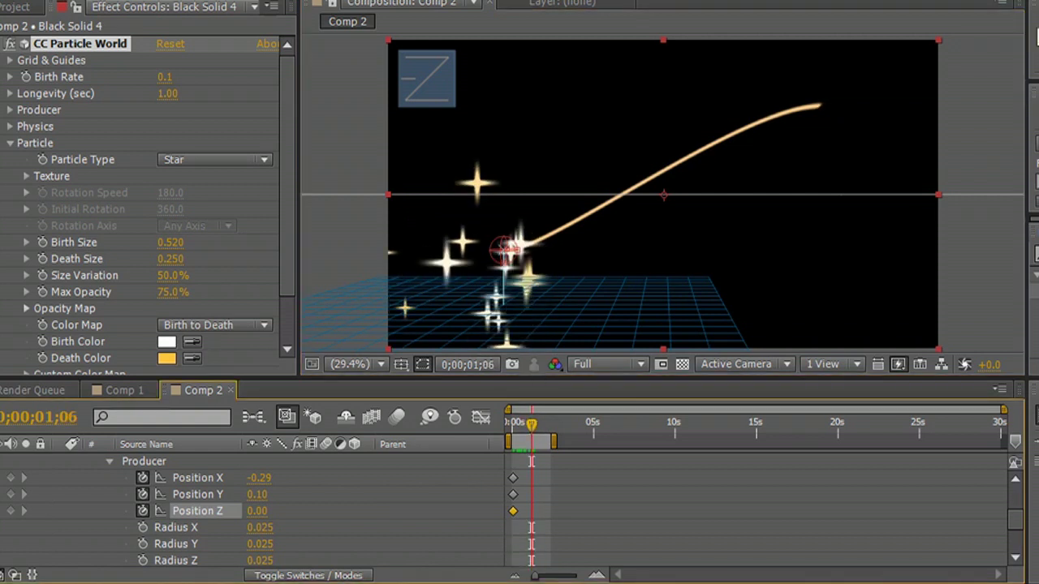
{"action": "left_click_drag", "start_coordinate": [503, 248], "coordinate": [815, 104]}
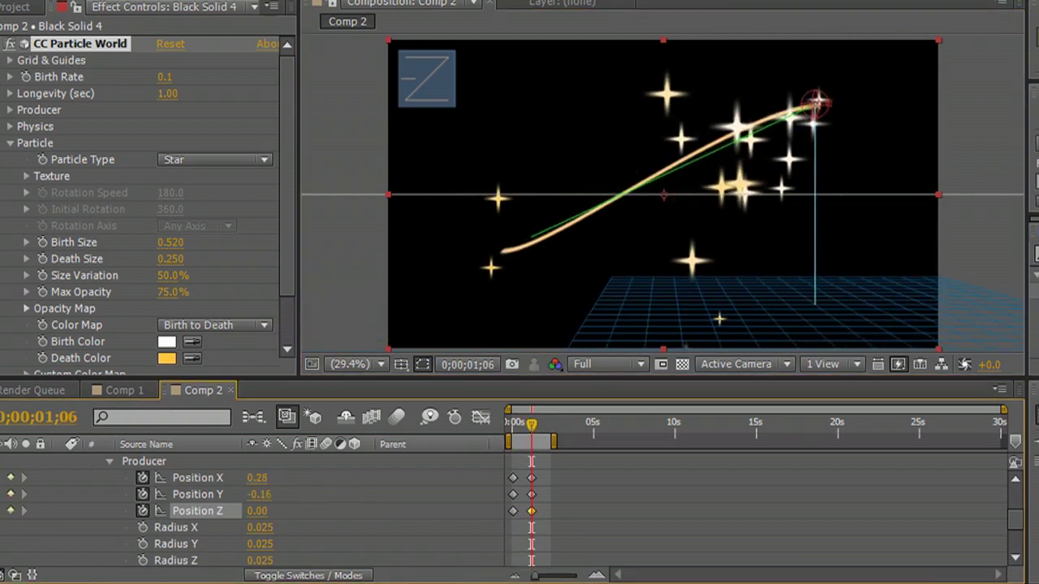
Step: At the stroke's curl, end the work area and move the emitter to X 0.37, Y 0.10
{"action": "left_click_drag", "start_coordinate": [531, 423], "coordinate": [553, 438]}
{"action": "key", "text": "n"}
{"action": "left_click_drag", "start_coordinate": [816, 108], "coordinate": [867, 252]}
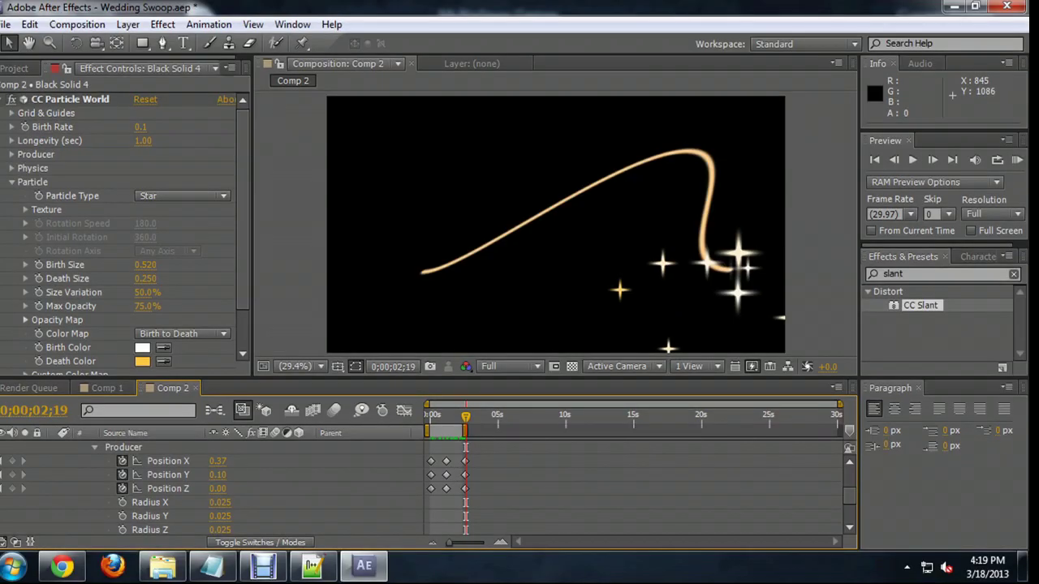
Step: Play a RAM Preview of the golden swoop drawing on with trailing stars
{"action": "left_click", "coordinate": [1016, 159]}
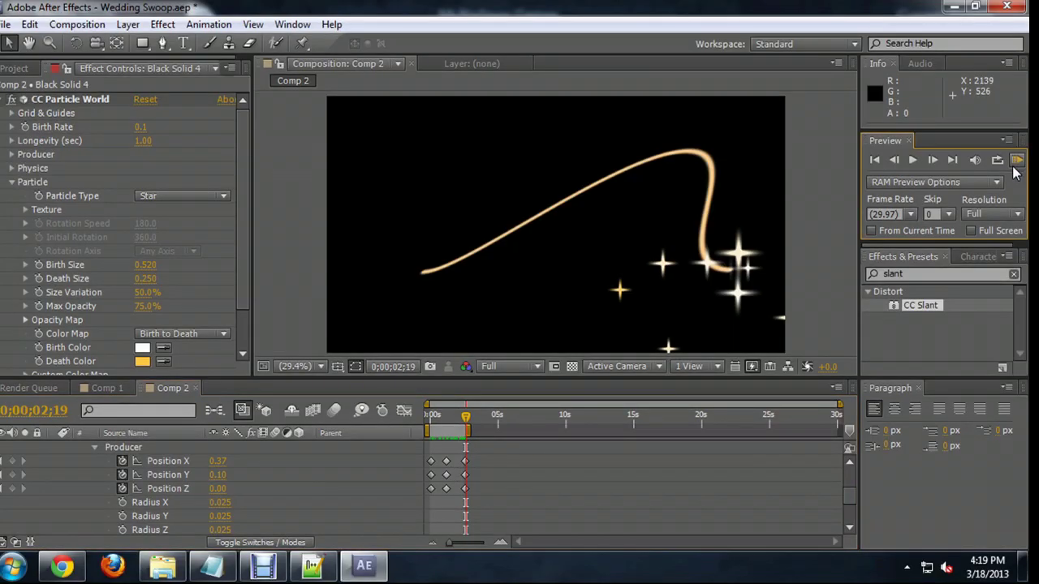